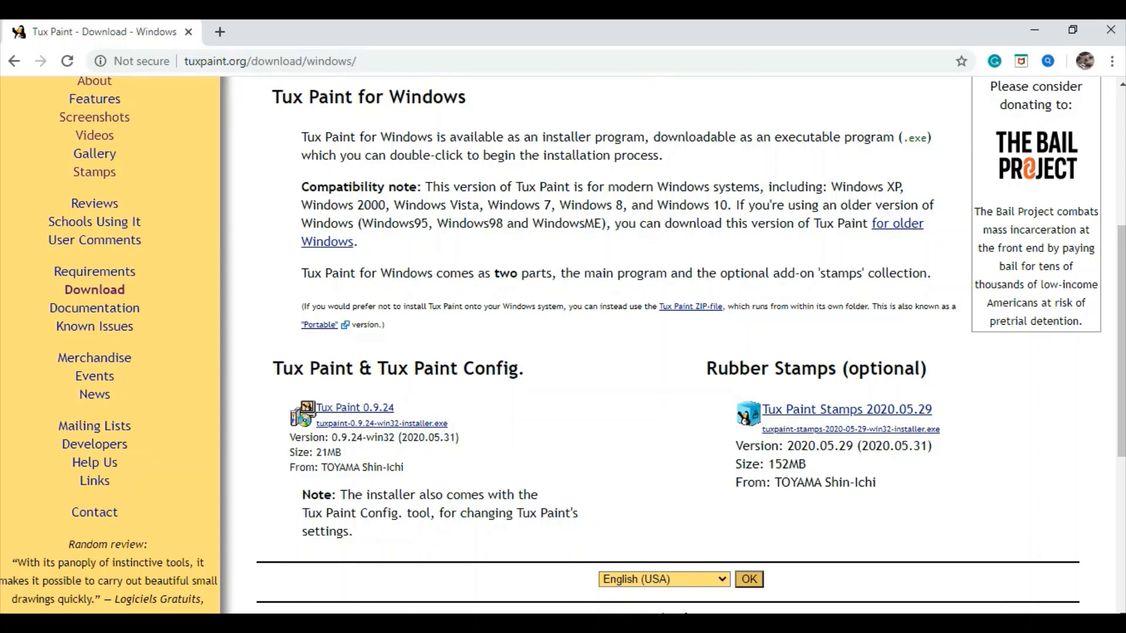
Launch Tux Paint (Windowed) and start a new drawing with a white background.
key(super)
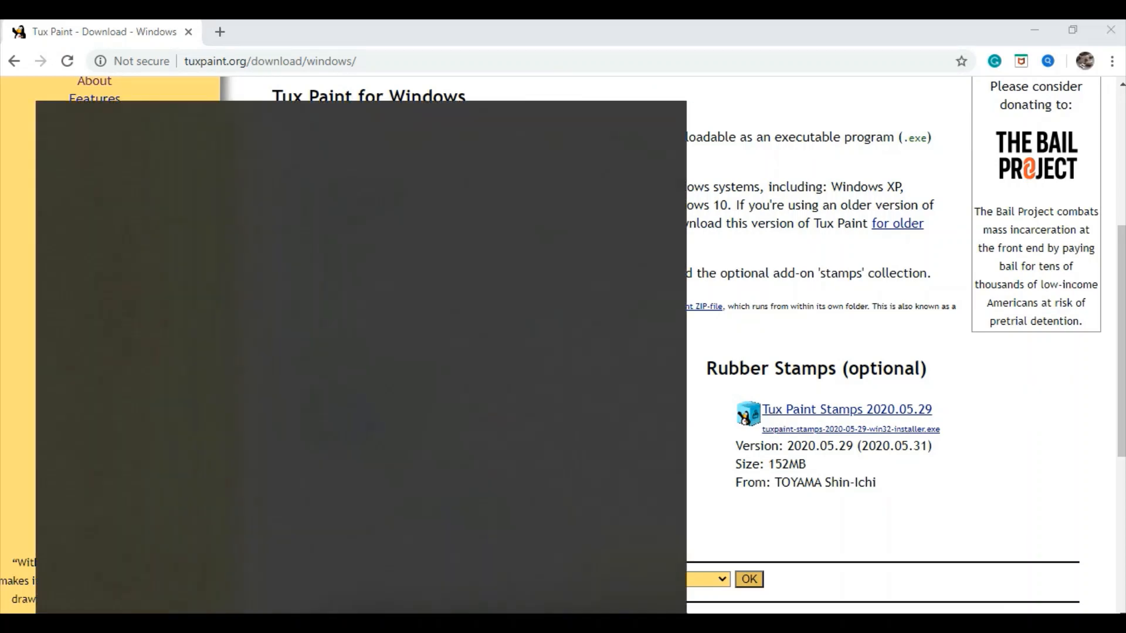
text(tuxpai)
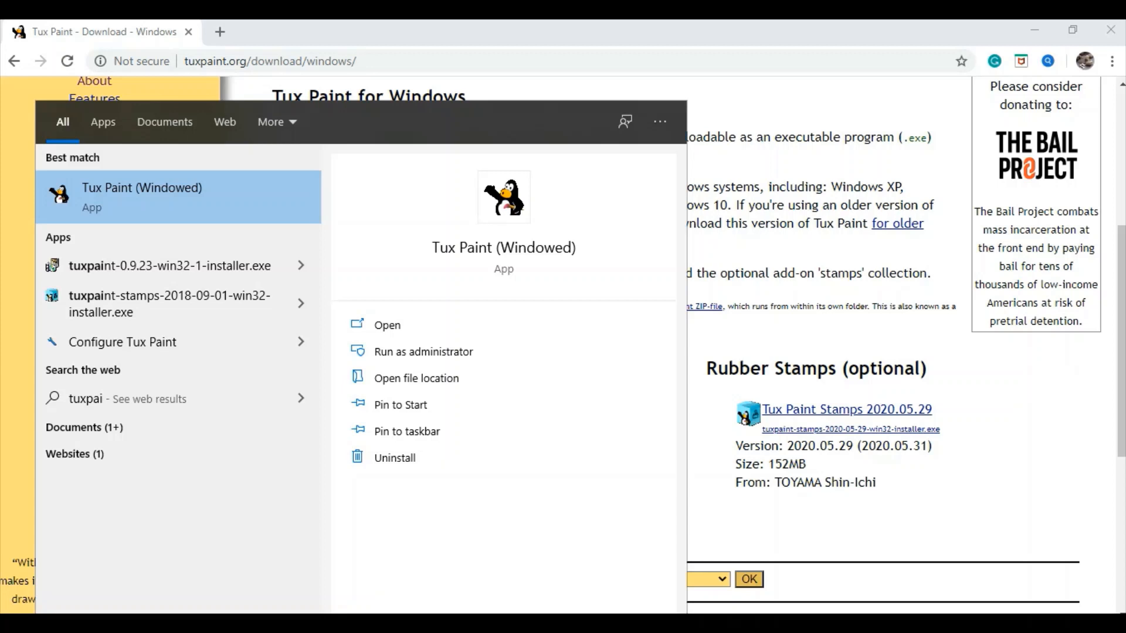
key(BackSpace)
key(BackSpace)
key(BackSpace)
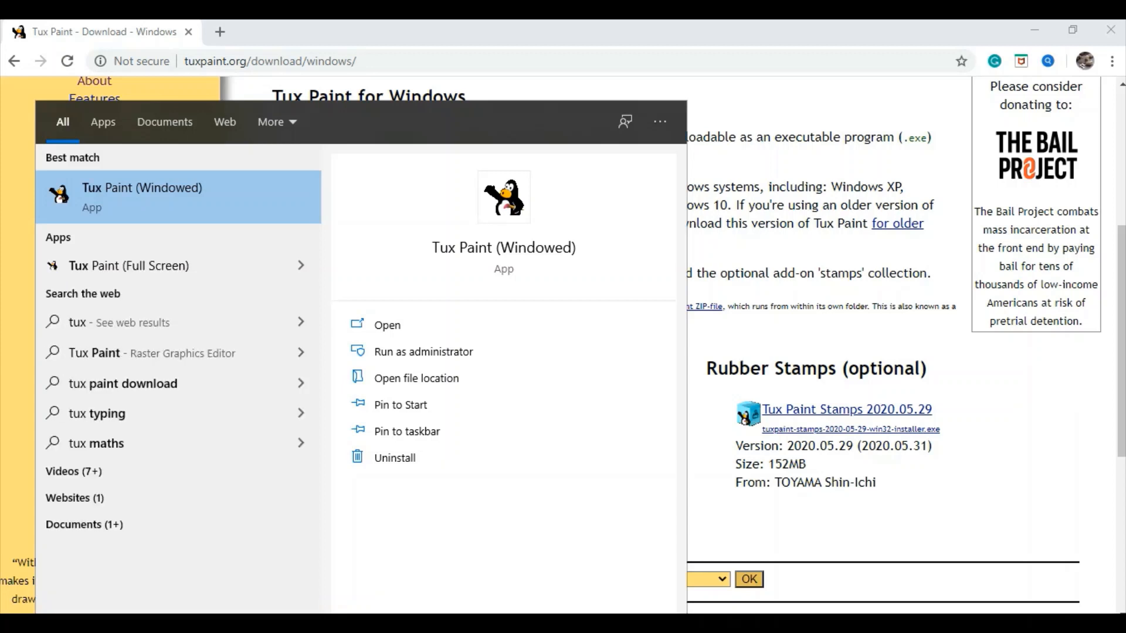
click(152, 197)
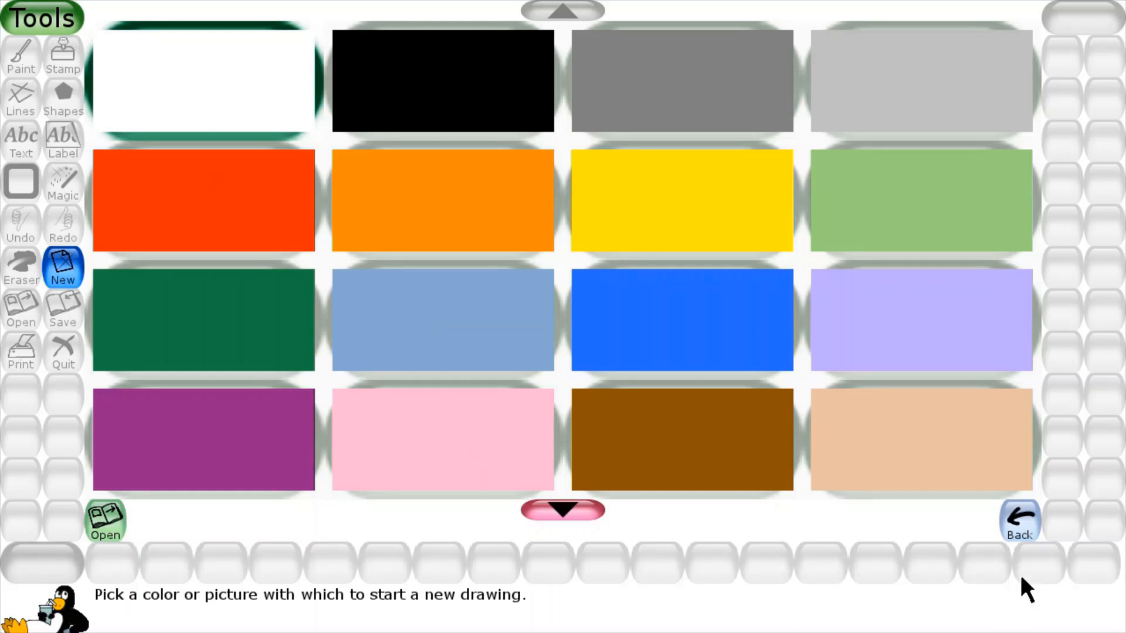
click(216, 88)
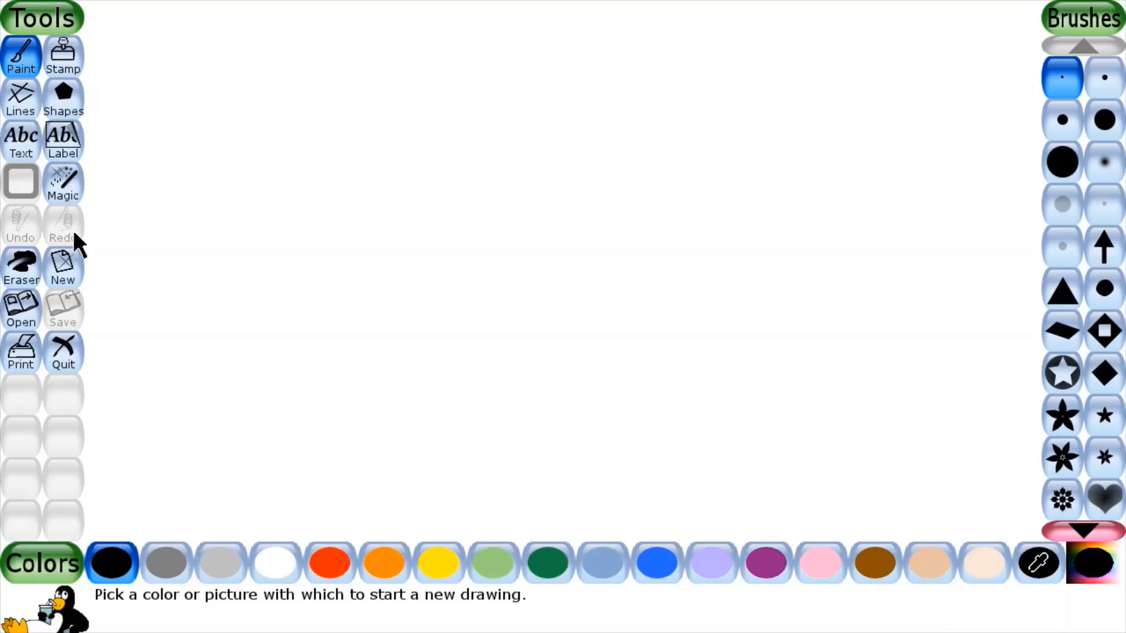
Paint a thin, slightly wavy blue waterline across the full width of the canvas, a little below the middle.
click(34, 66)
click(666, 573)
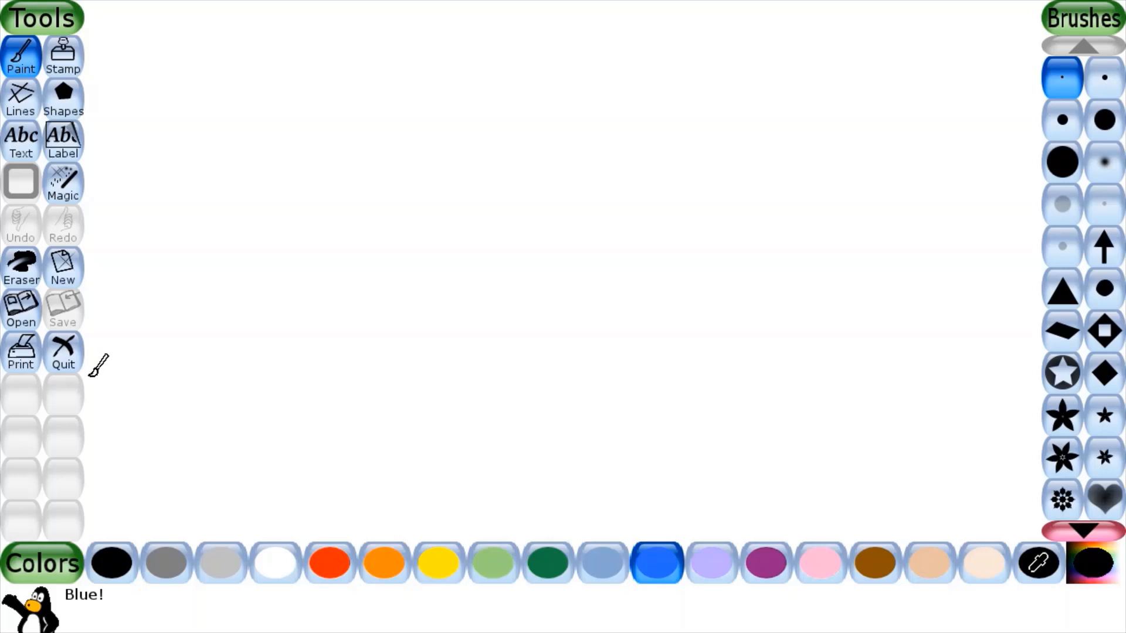
mouse_move(85, 352)
mouse_down()
mouse_move(936, 346)
mouse_move(986, 348)
mouse_move(989, 371)
mouse_move(1027, 373)
mouse_move(1064, 358)
mouse_up()
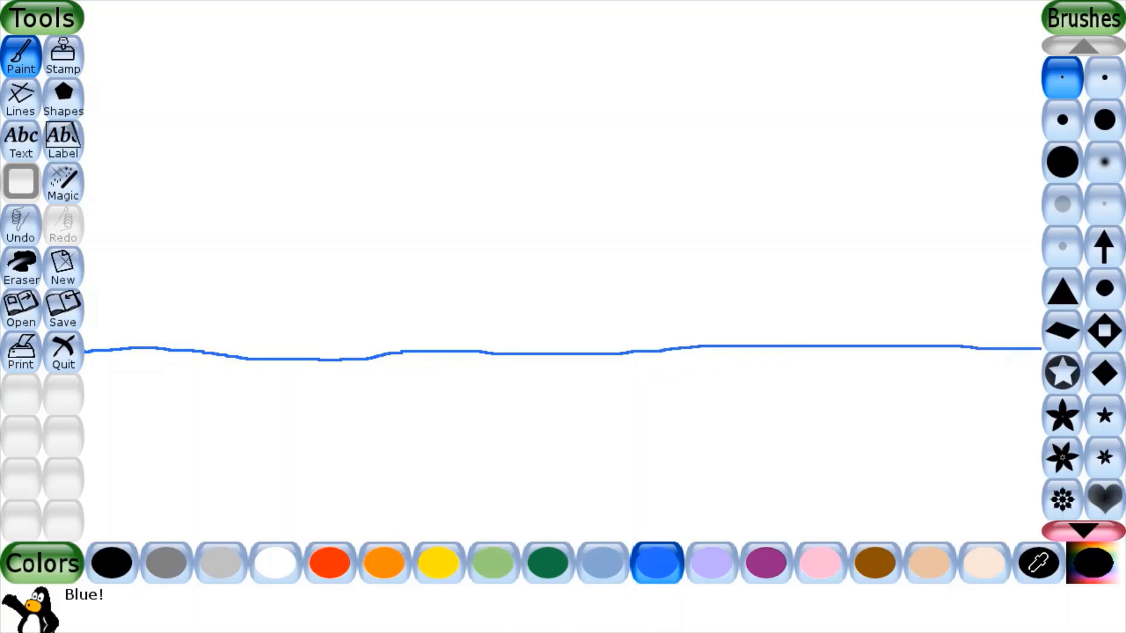
Fill the area below the waterline with blue using the Fill magic effect.
click(72, 171)
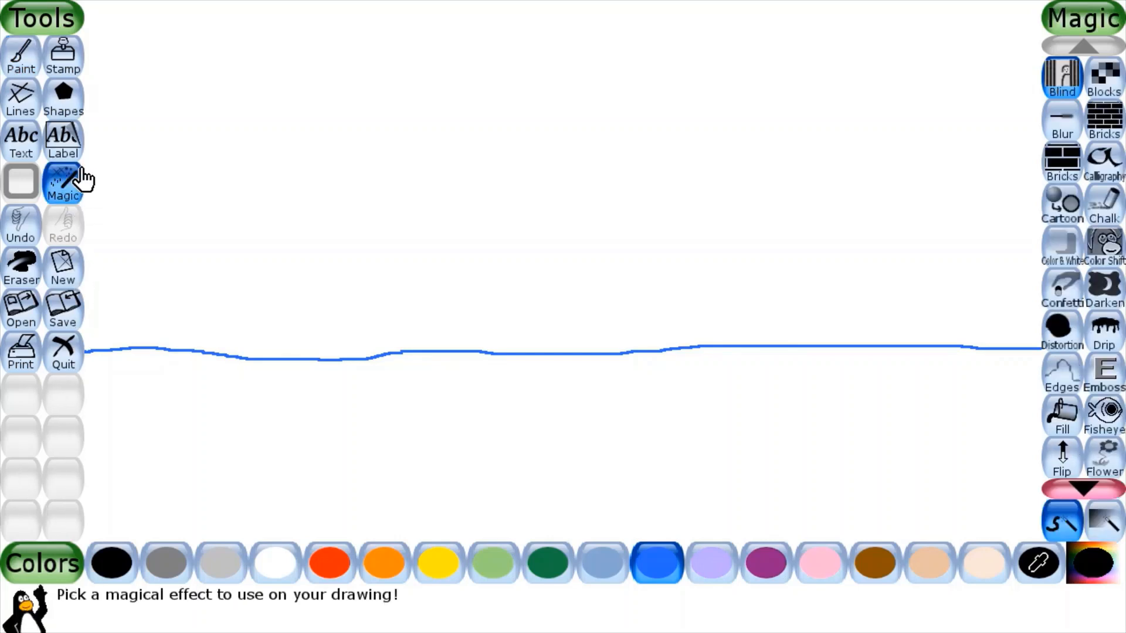
click(1073, 411)
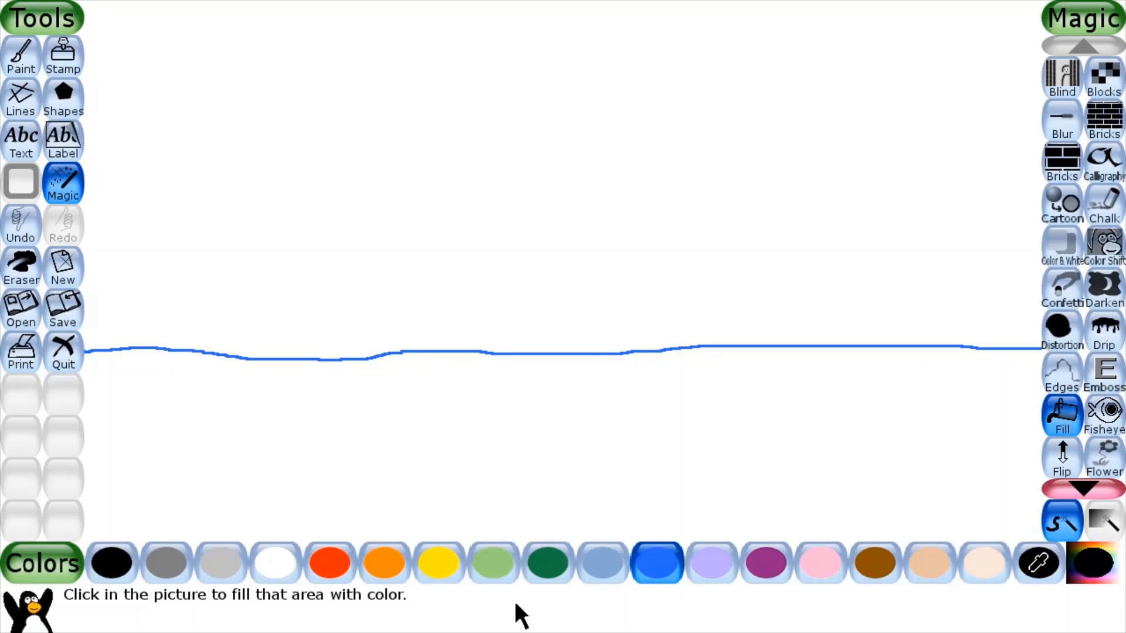
click(662, 578)
click(682, 488)
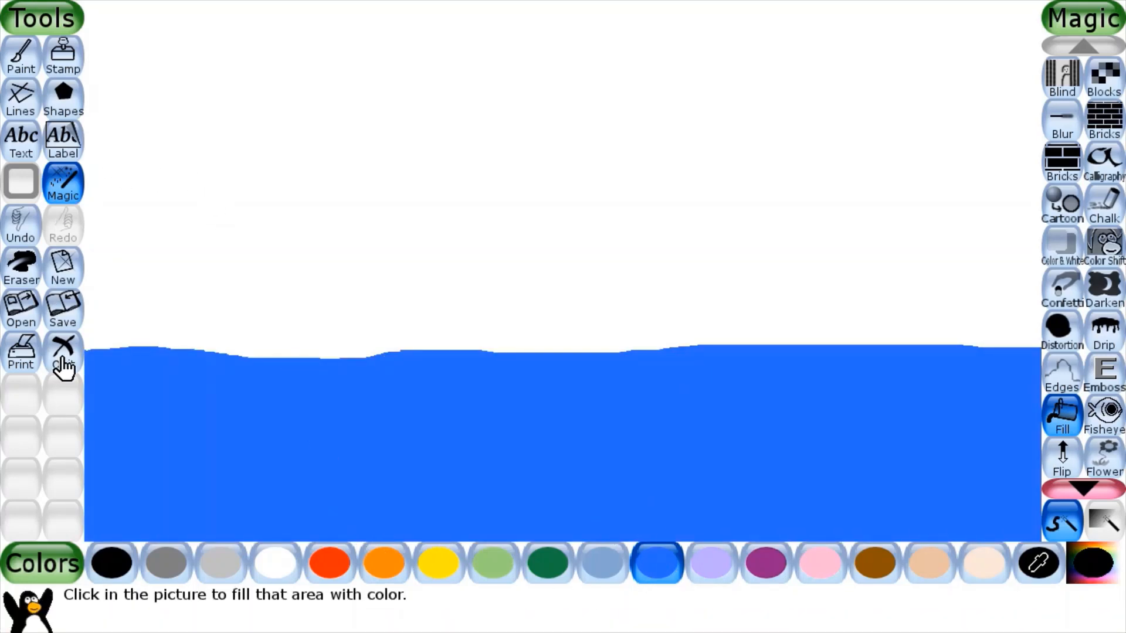
Draw a four-sided boat hull with thin black lines, resting on the water near the middle of the canvas.
click(134, 569)
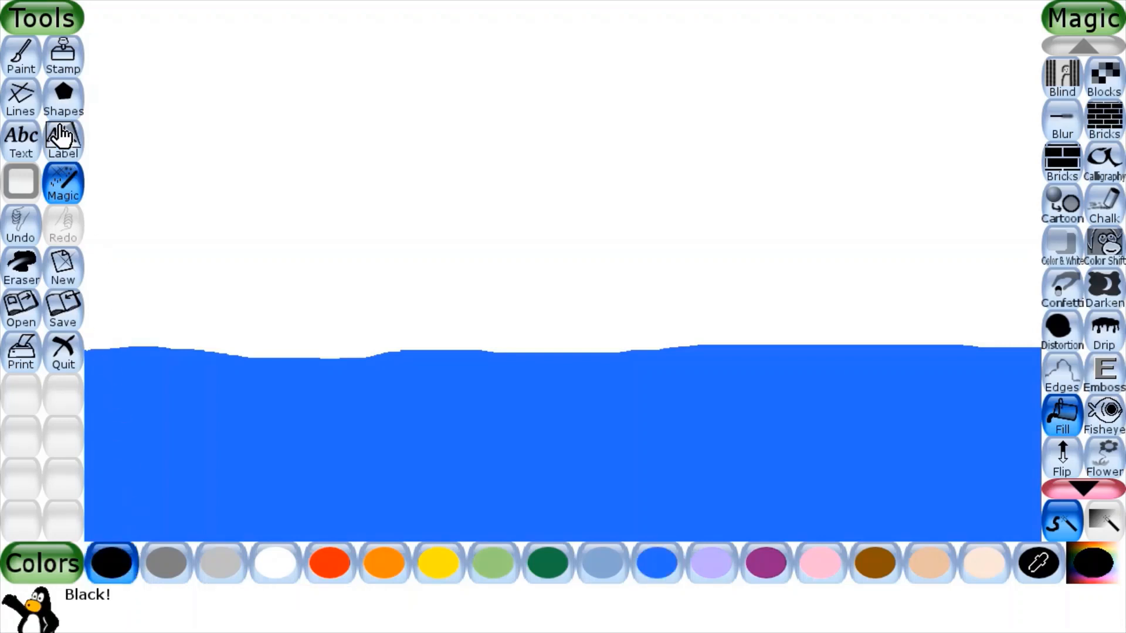
click(34, 110)
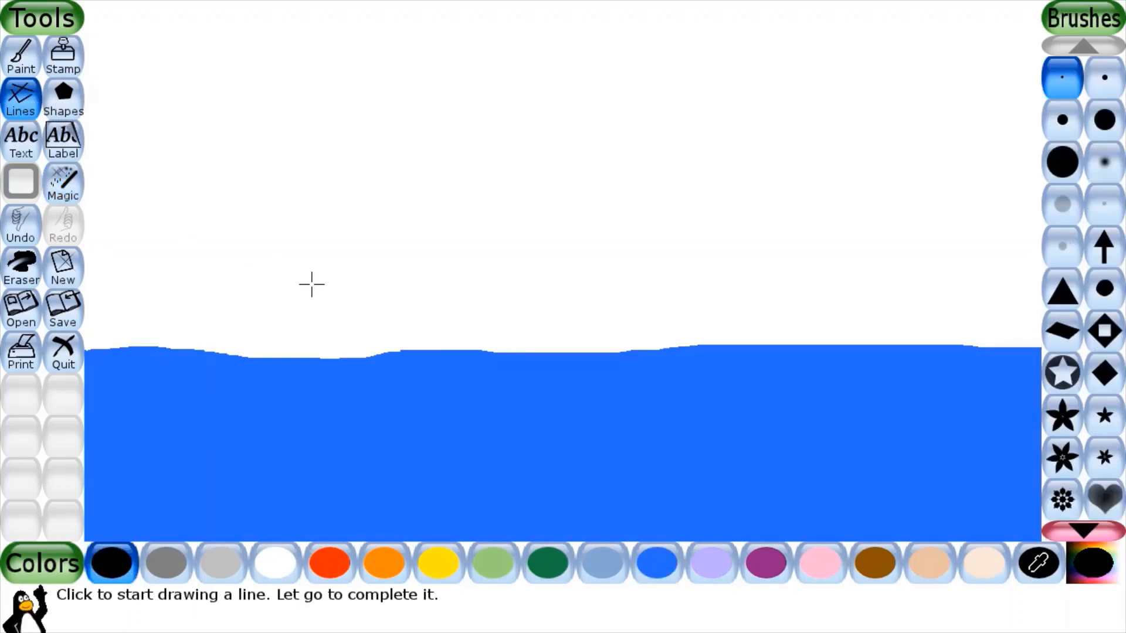
mouse_move(413, 304)
mouse_down()
mouse_move(424, 376)
mouse_move(421, 362)
mouse_move(612, 374)
mouse_move(655, 365)
mouse_move(658, 334)
mouse_move(694, 317)
mouse_move(492, 299)
mouse_move(503, 266)
mouse_move(406, 265)
mouse_move(415, 304)
mouse_move(401, 296)
mouse_up()
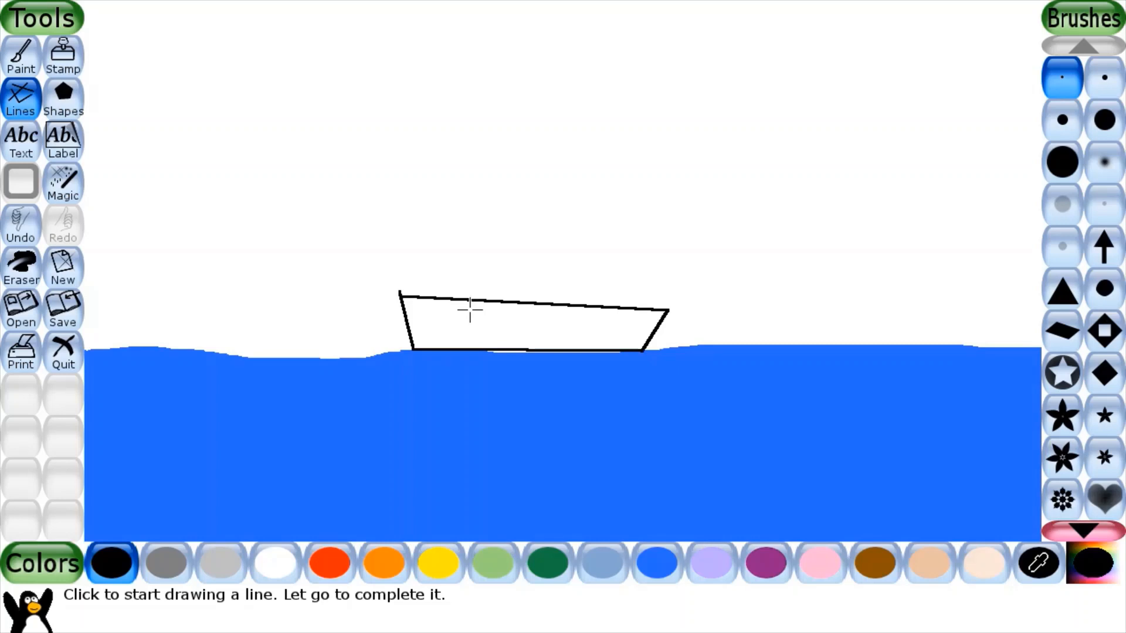
Draw a triangular sail on the hull with black lines, split by a near-vertical line from its peak, and close its lower corner.
mouse_move(469, 309)
mouse_down()
mouse_move(529, 234)
mouse_move(586, 324)
mouse_up()
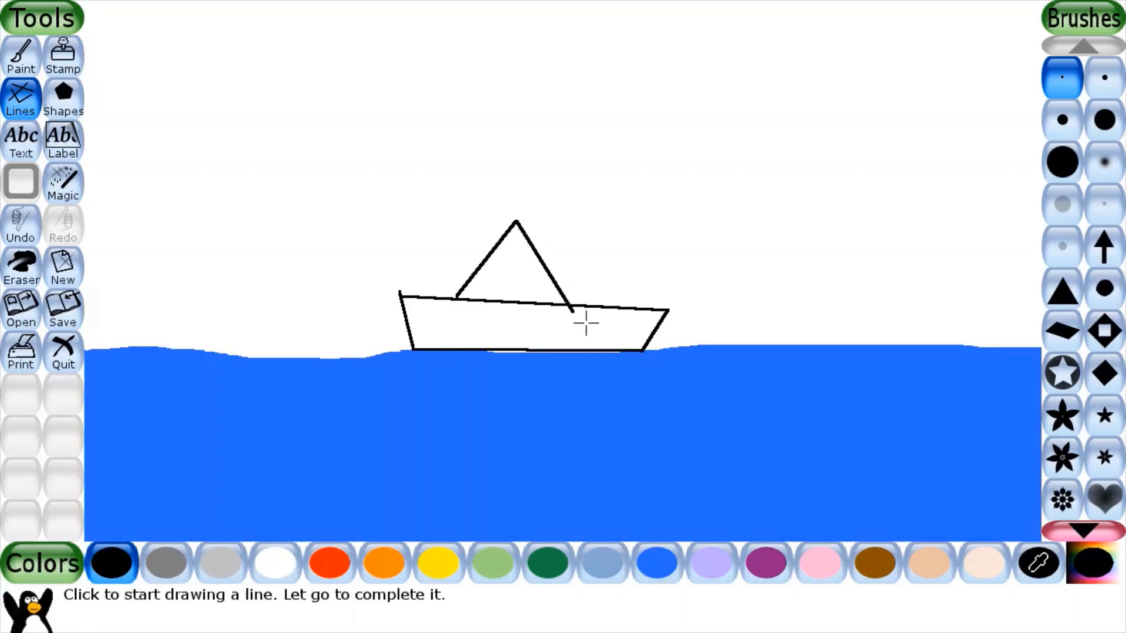
mouse_move(518, 315)
mouse_down()
mouse_move(528, 251)
mouse_move(517, 224)
mouse_up()
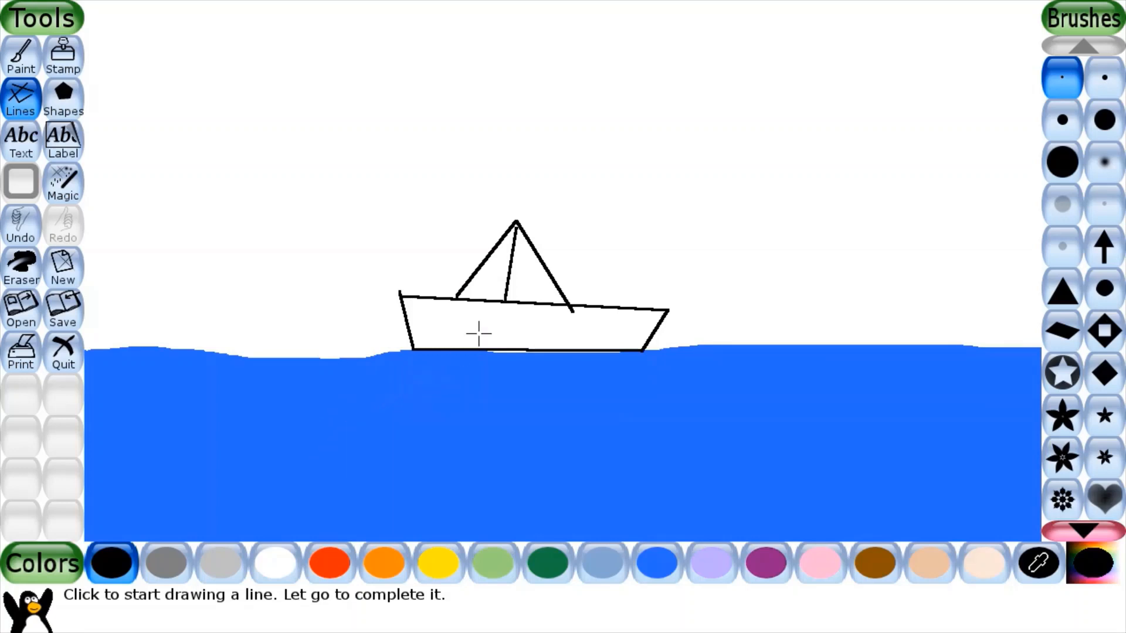
drag(468, 309, 469, 309)
Fill the boat hull with brown using the Fill magic effect.
click(68, 201)
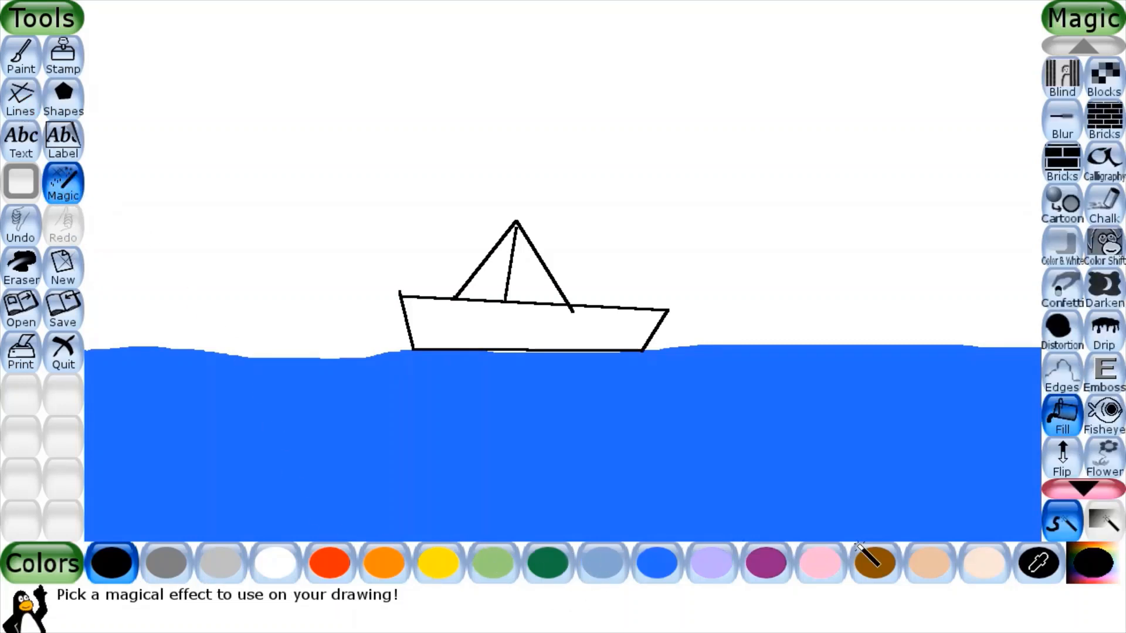
click(879, 566)
click(583, 334)
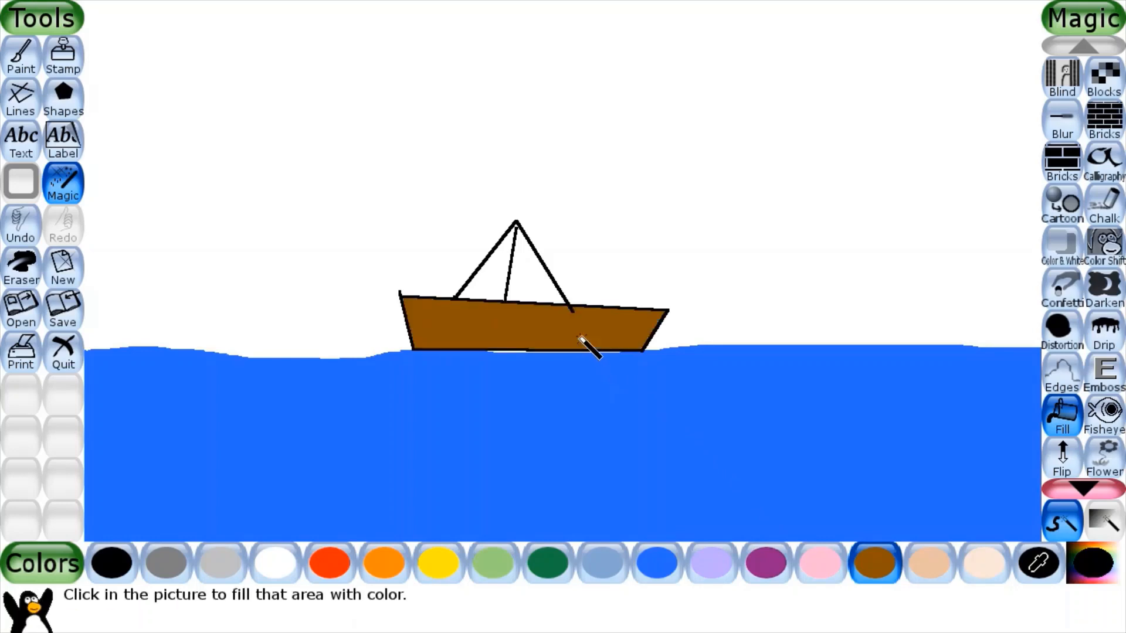
Fill both halves of the sail with pink, keeping the boat's outlines black.
click(819, 563)
click(485, 287)
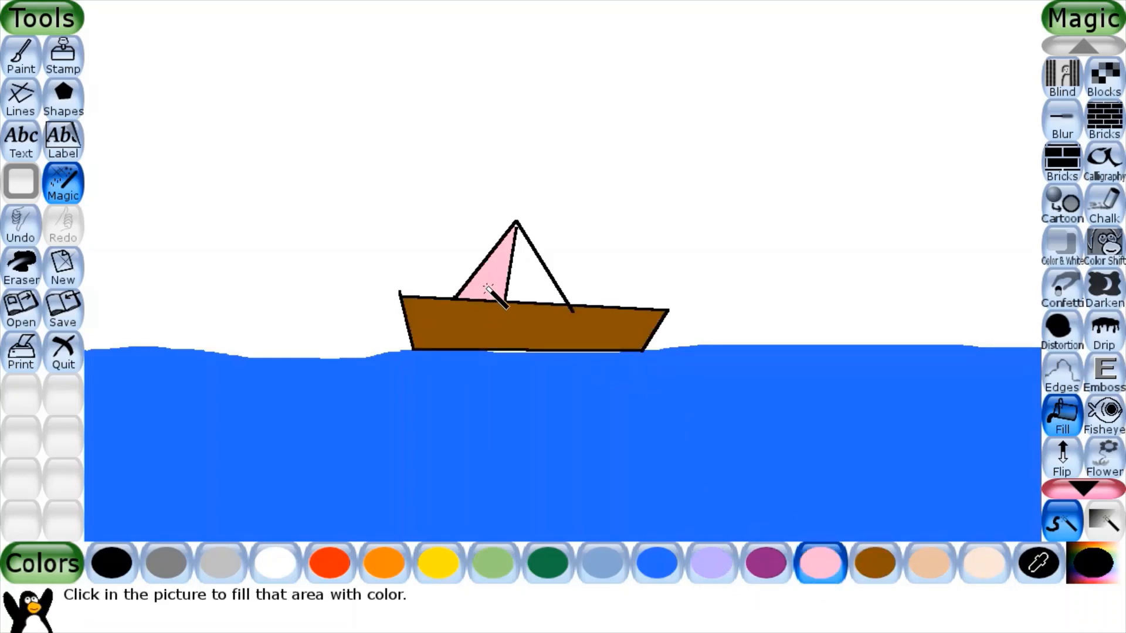
click(521, 284)
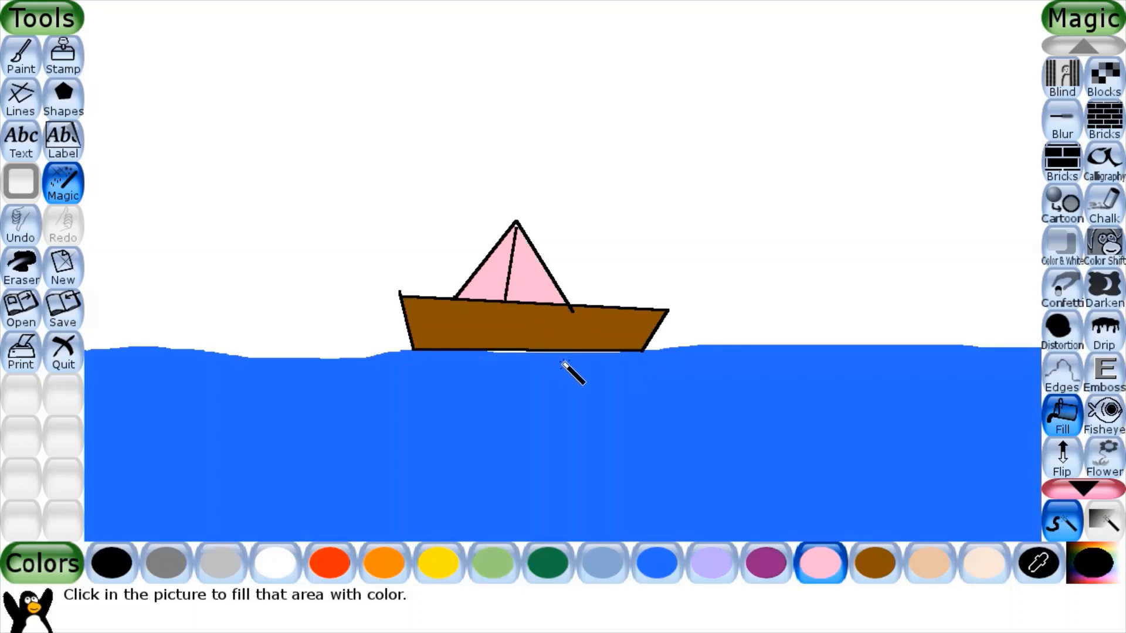
click(517, 224)
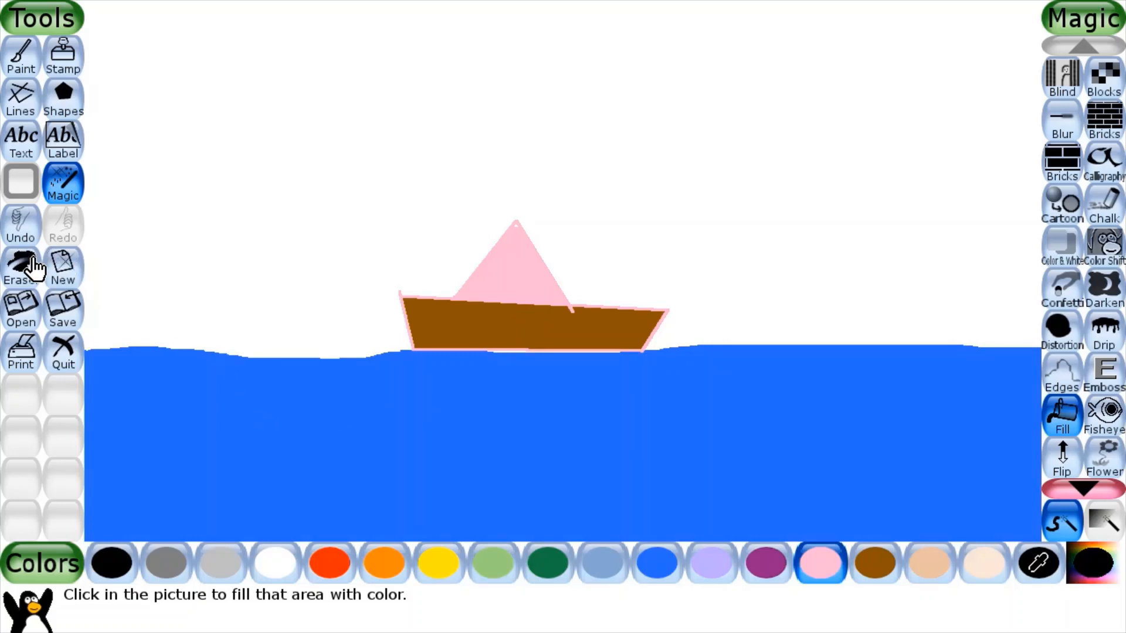
key(ctrl+z)
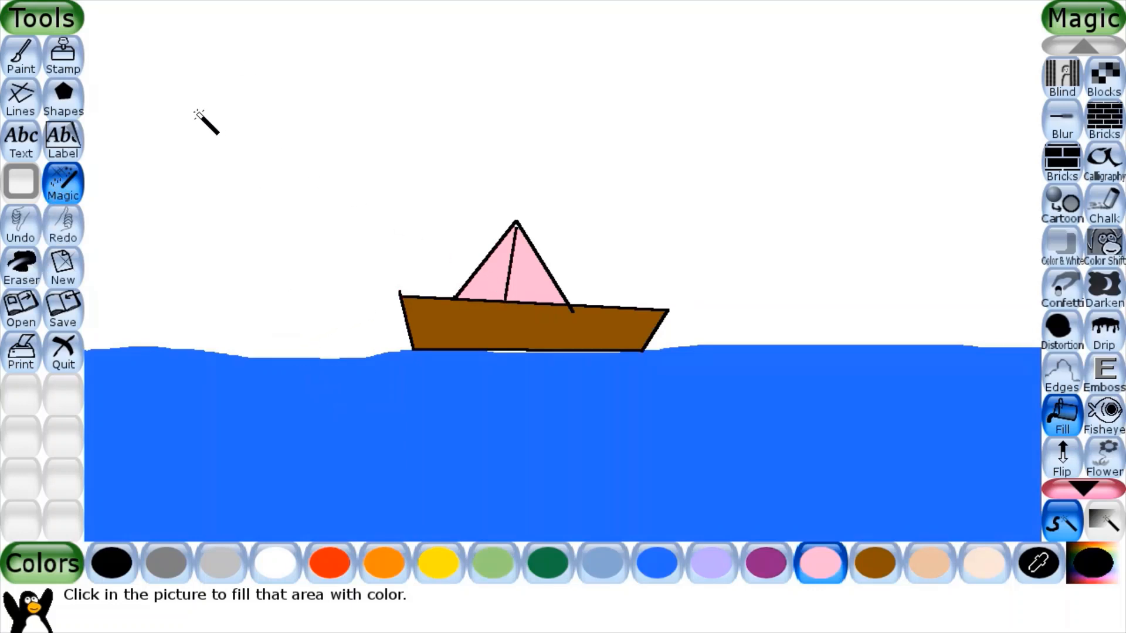
Stamp the worried penguin on the boat's left end and the penguin with raised wings on its right end.
click(64, 99)
click(63, 56)
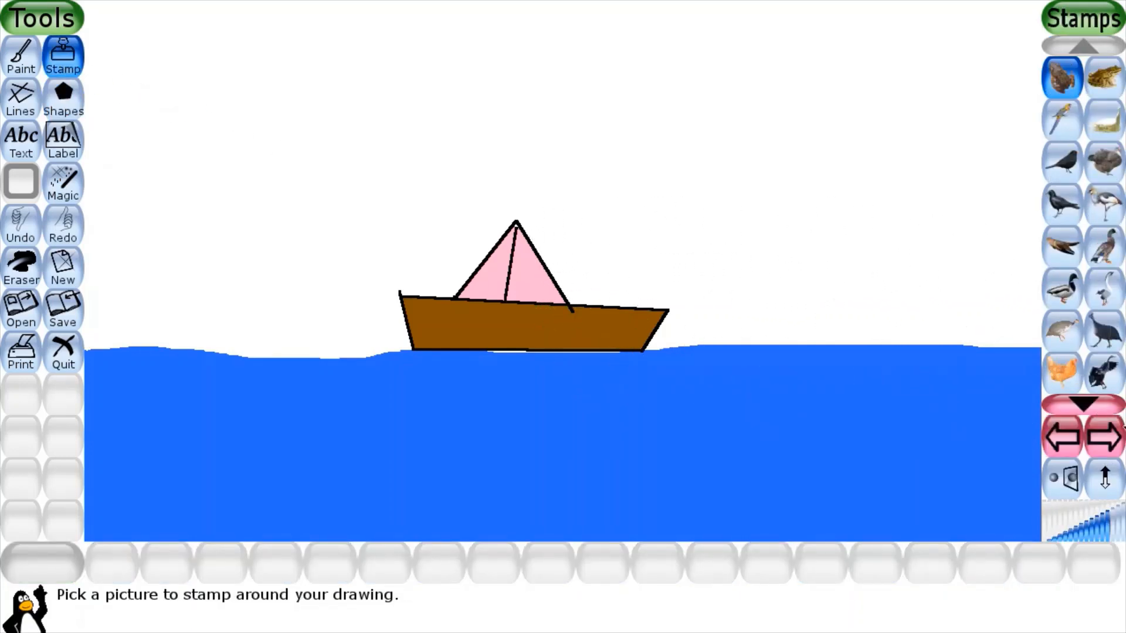
click(1110, 445)
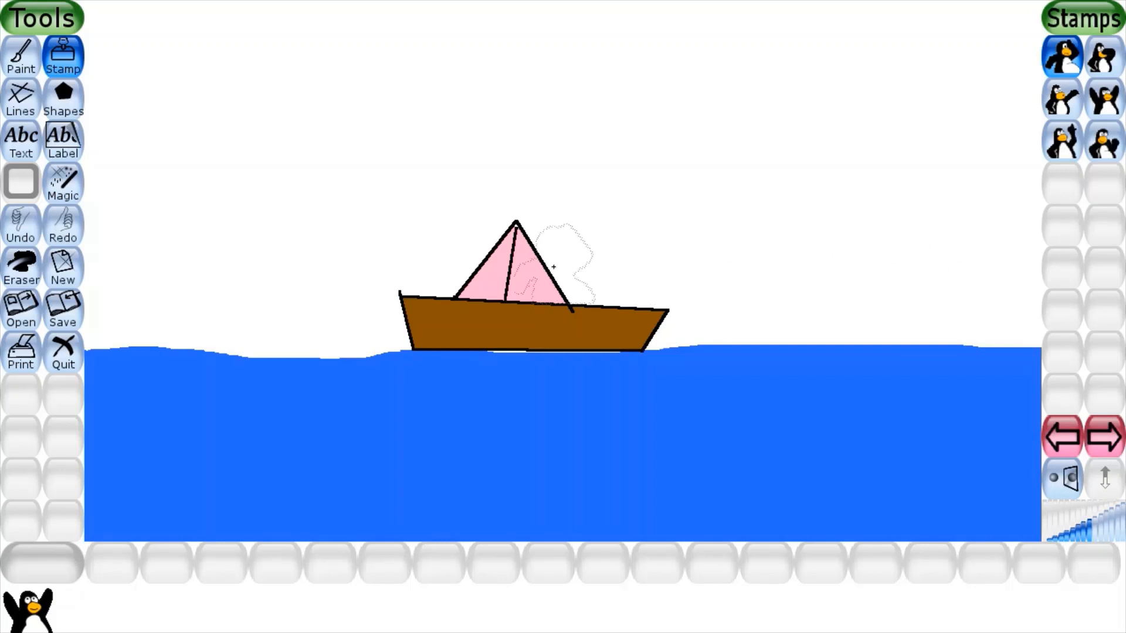
click(414, 261)
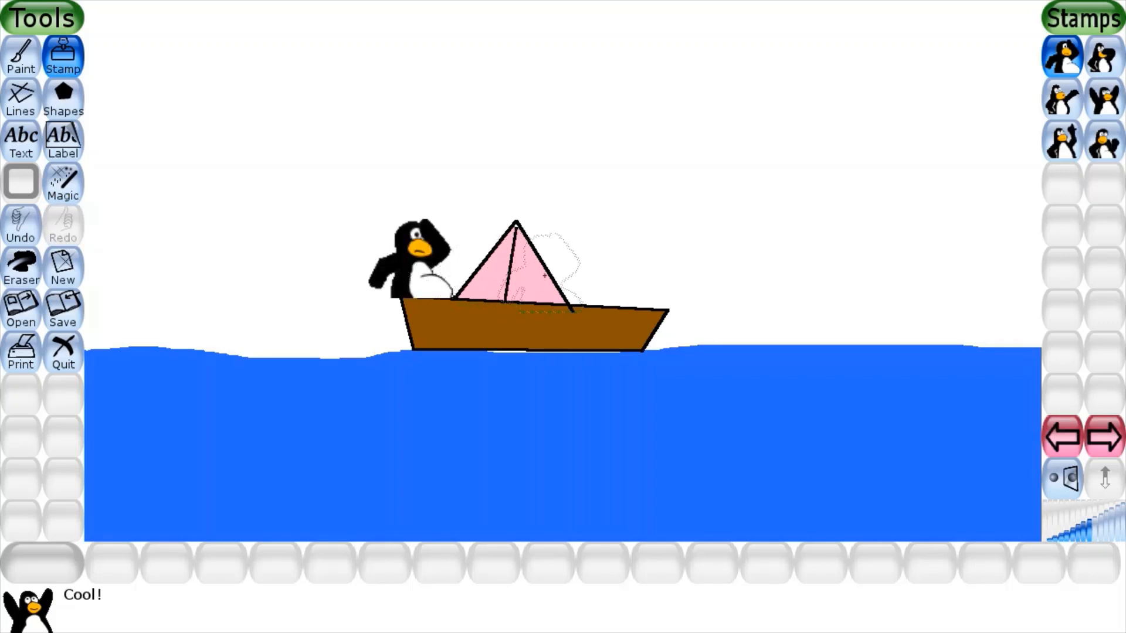
click(1105, 98)
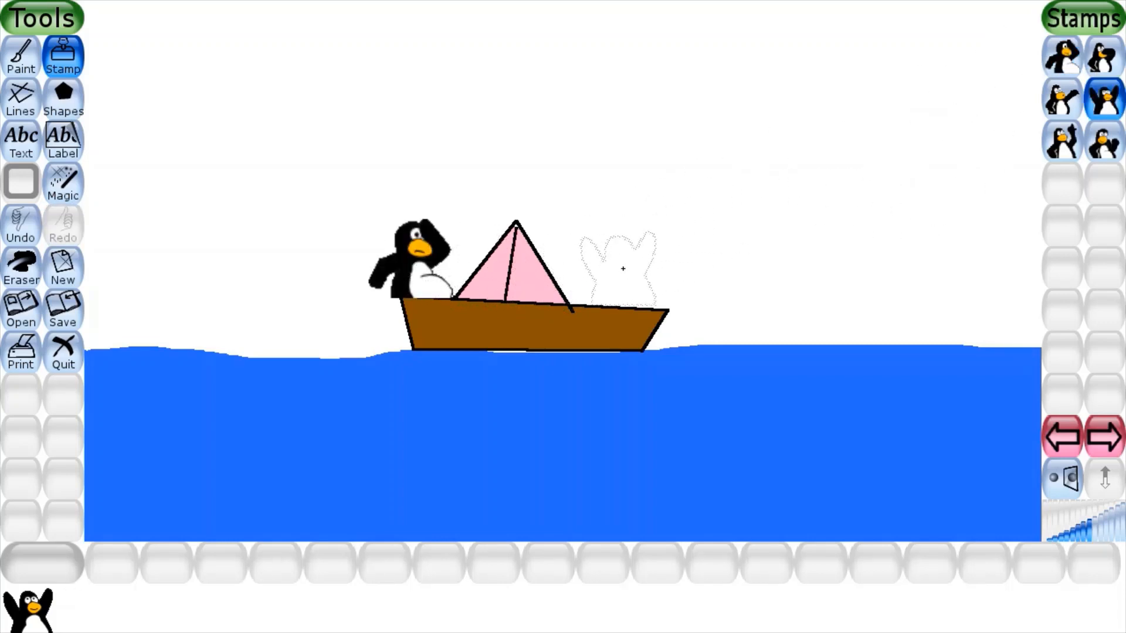
click(623, 268)
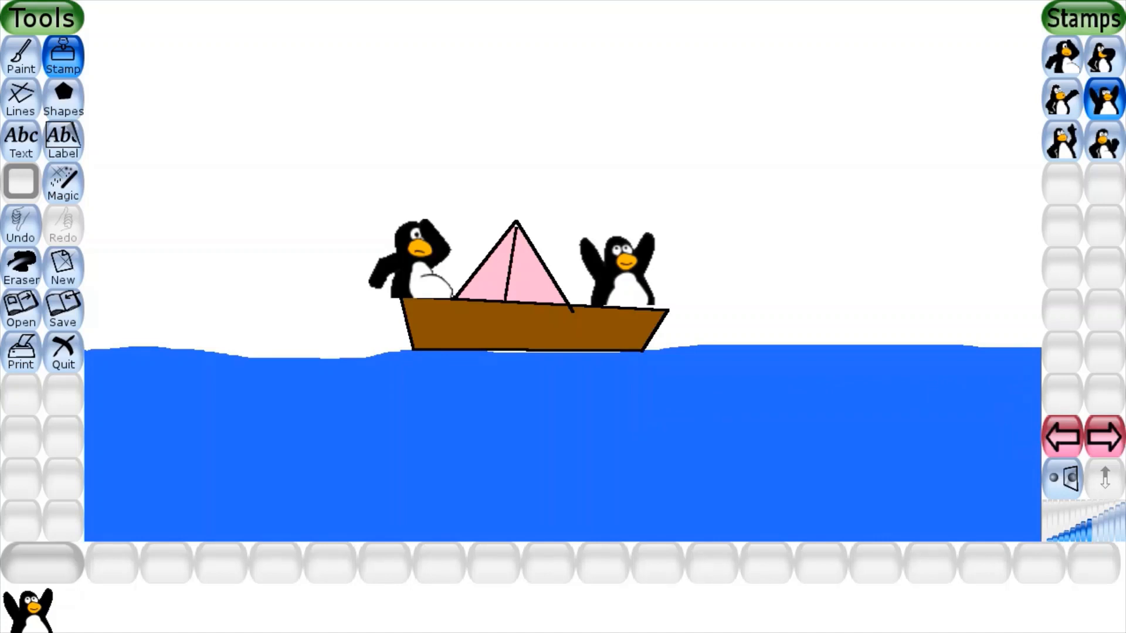
Choose the flying seagull from the animal stamps.
click(1055, 432)
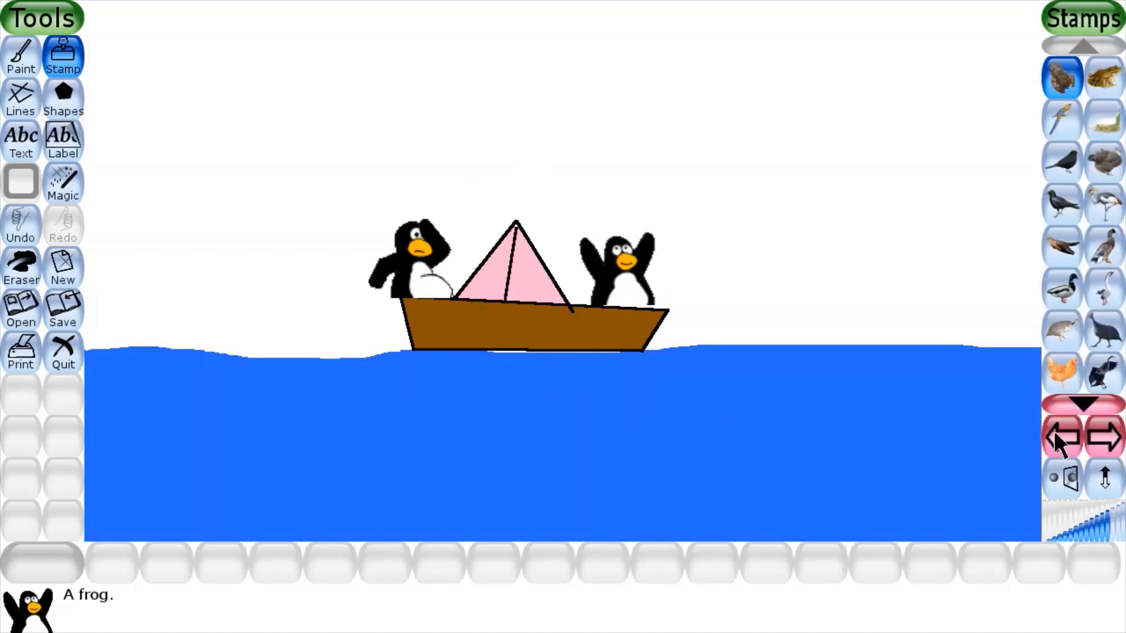
click(1089, 418)
click(1089, 417)
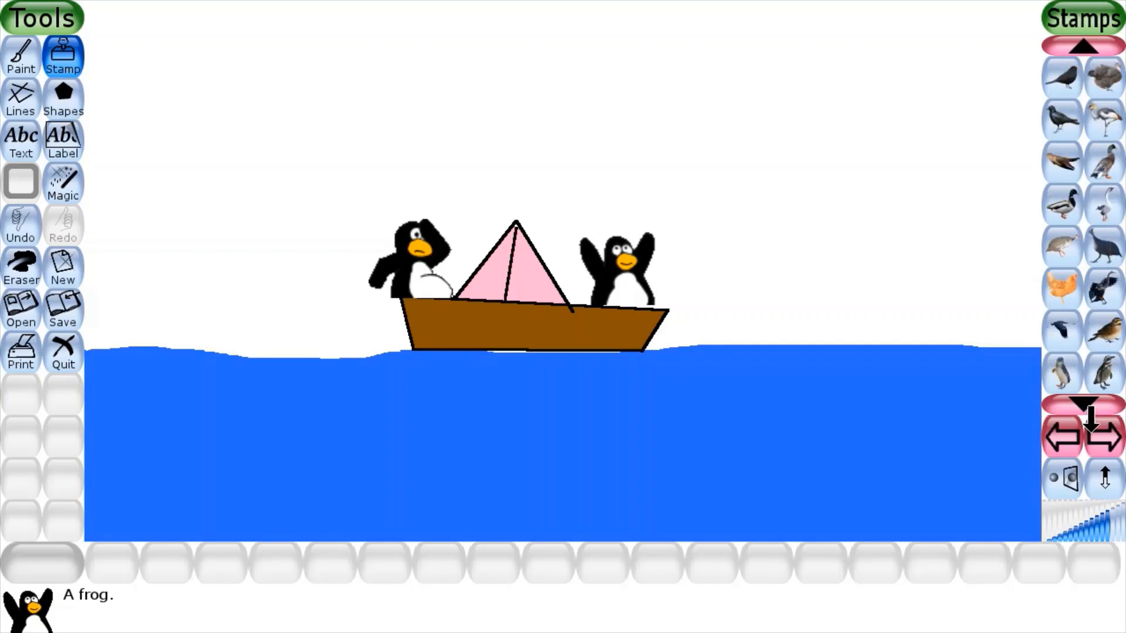
click(1088, 417)
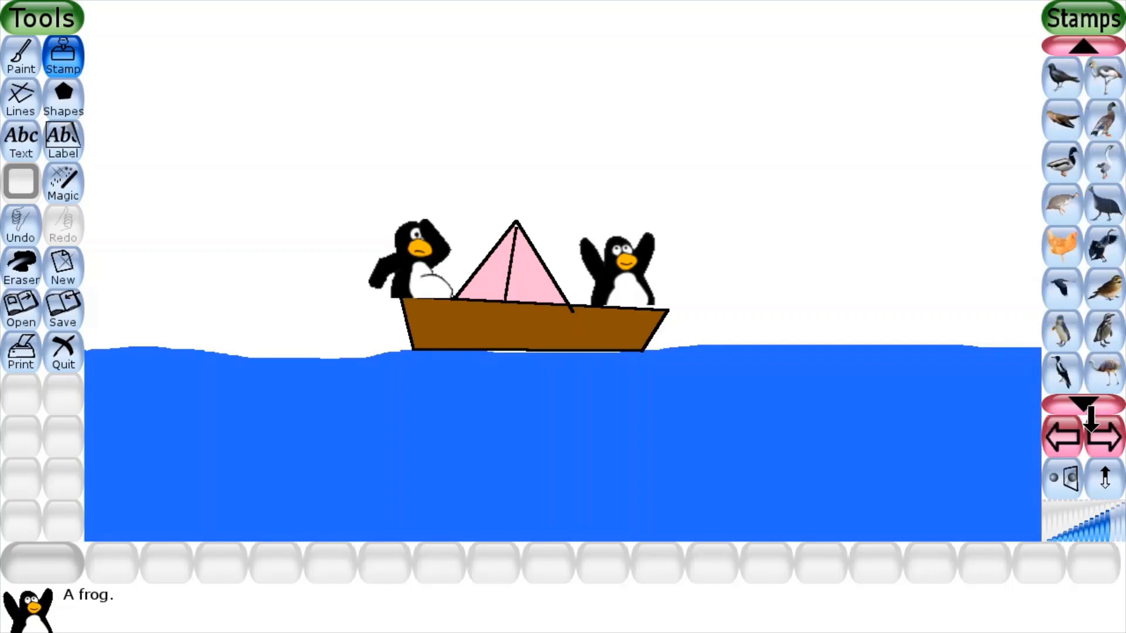
click(1089, 417)
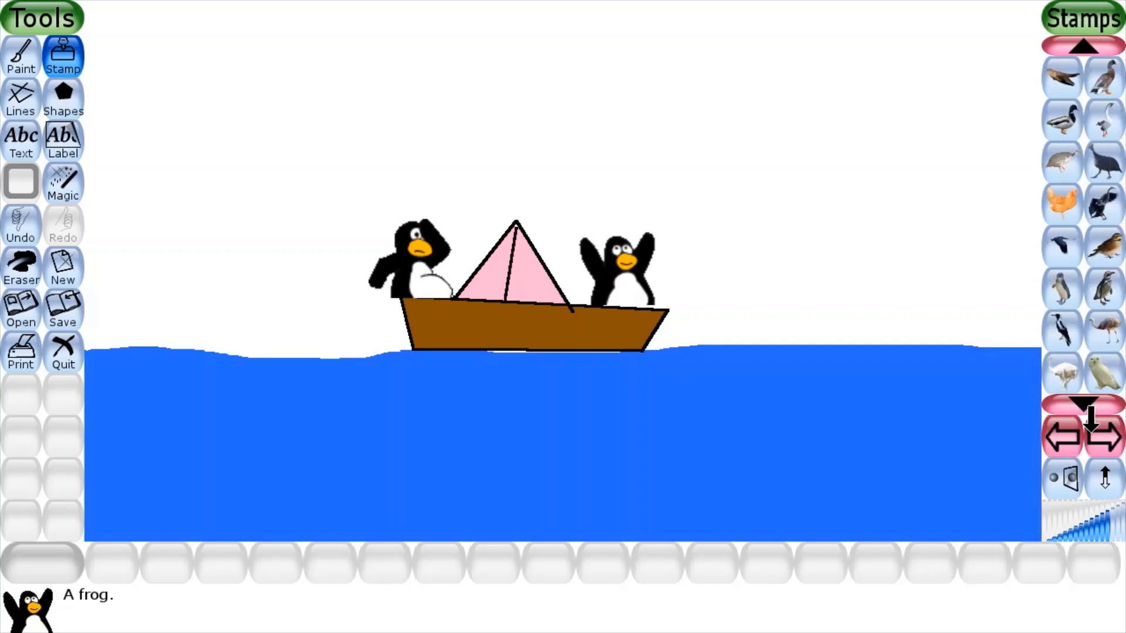
click(1089, 417)
click(1089, 417)
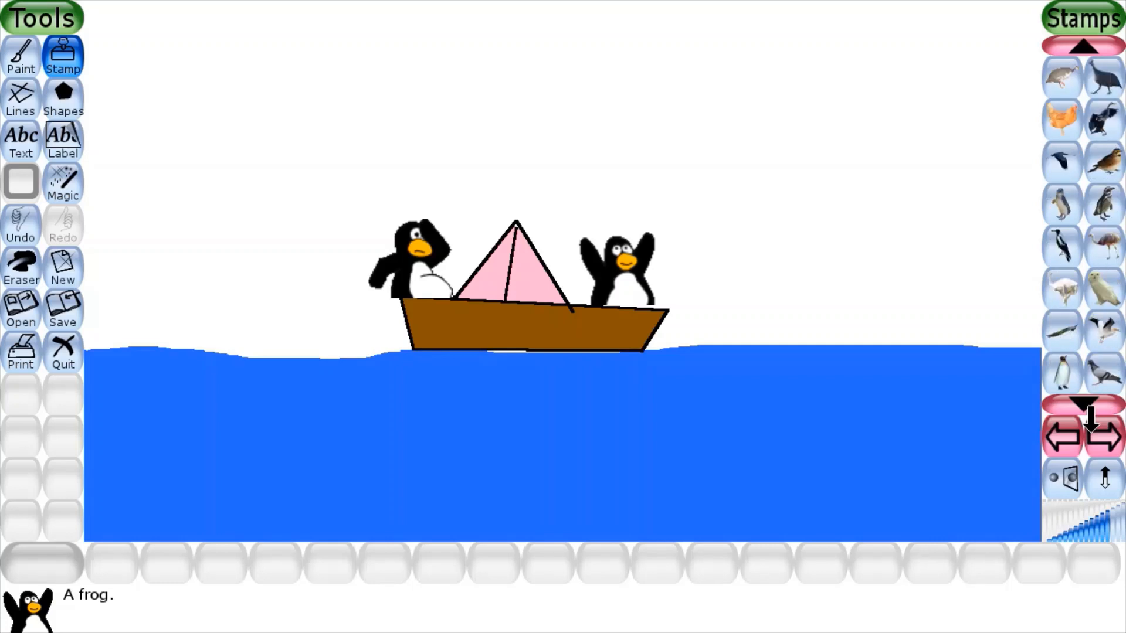
click(1089, 418)
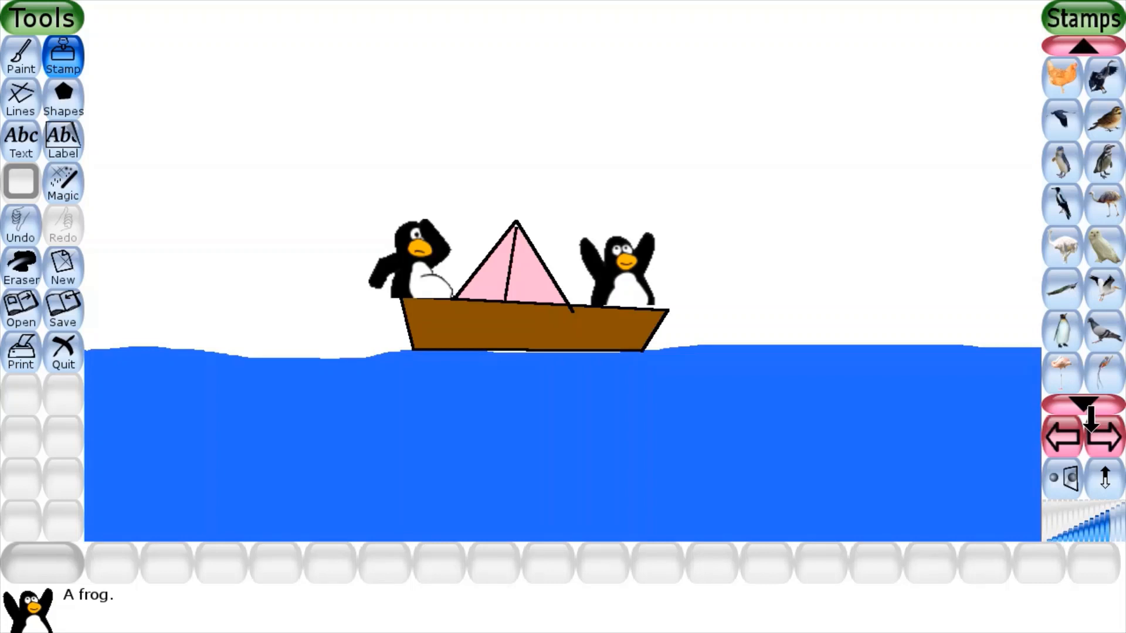
click(1089, 417)
click(1089, 418)
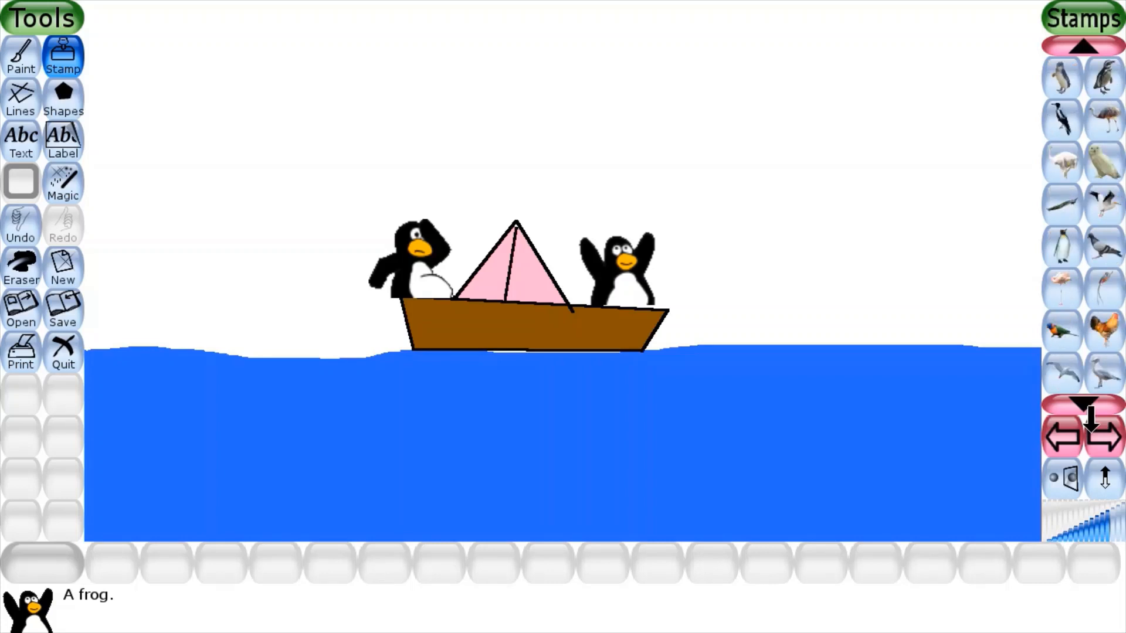
click(1089, 417)
click(1089, 417)
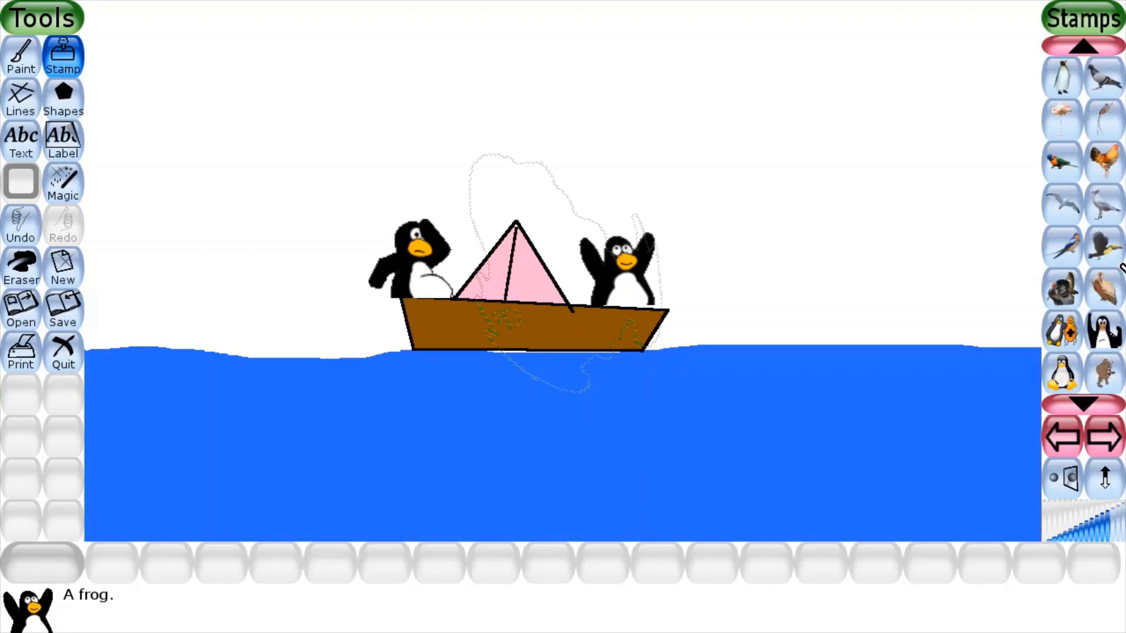
click(1072, 213)
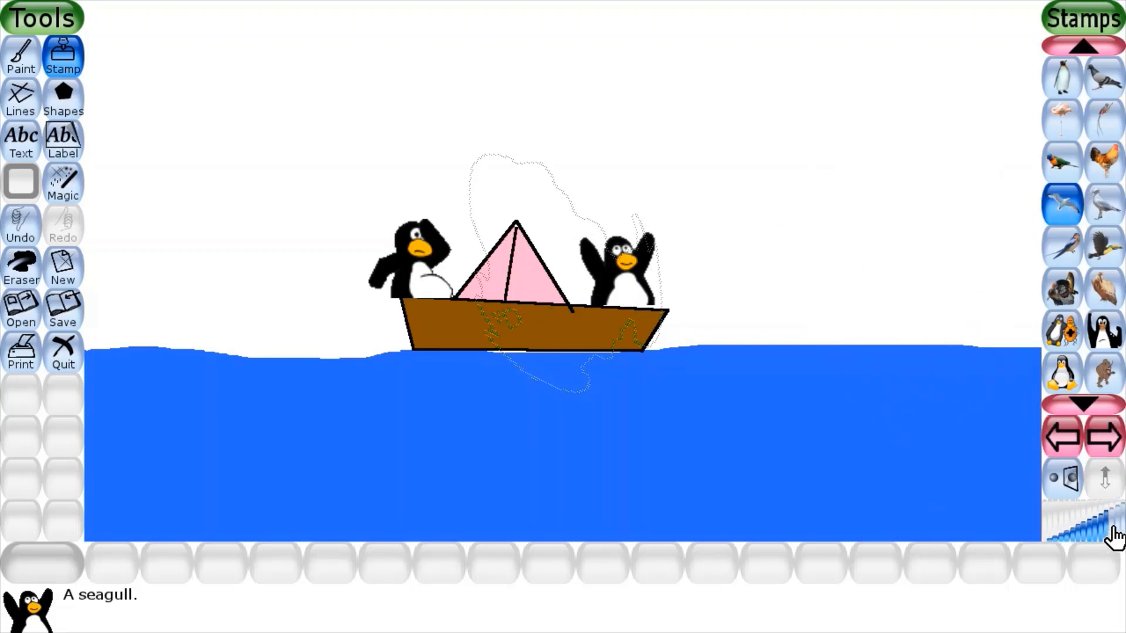
Stamp four flying seagulls across the sky above the boat and to its right.
click(20, 281)
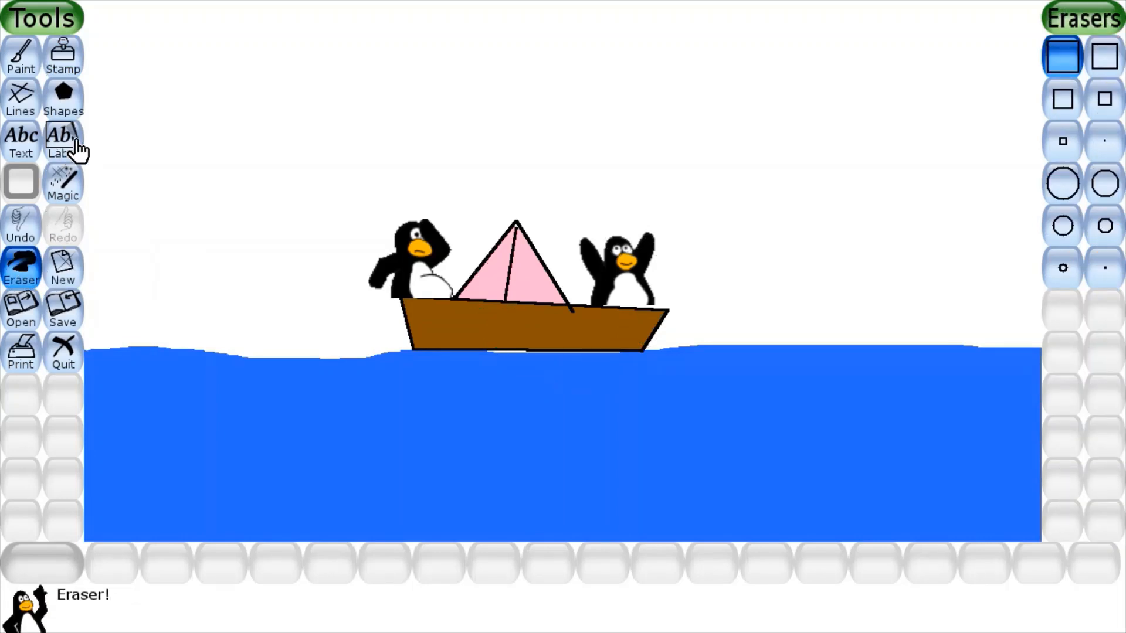
click(69, 65)
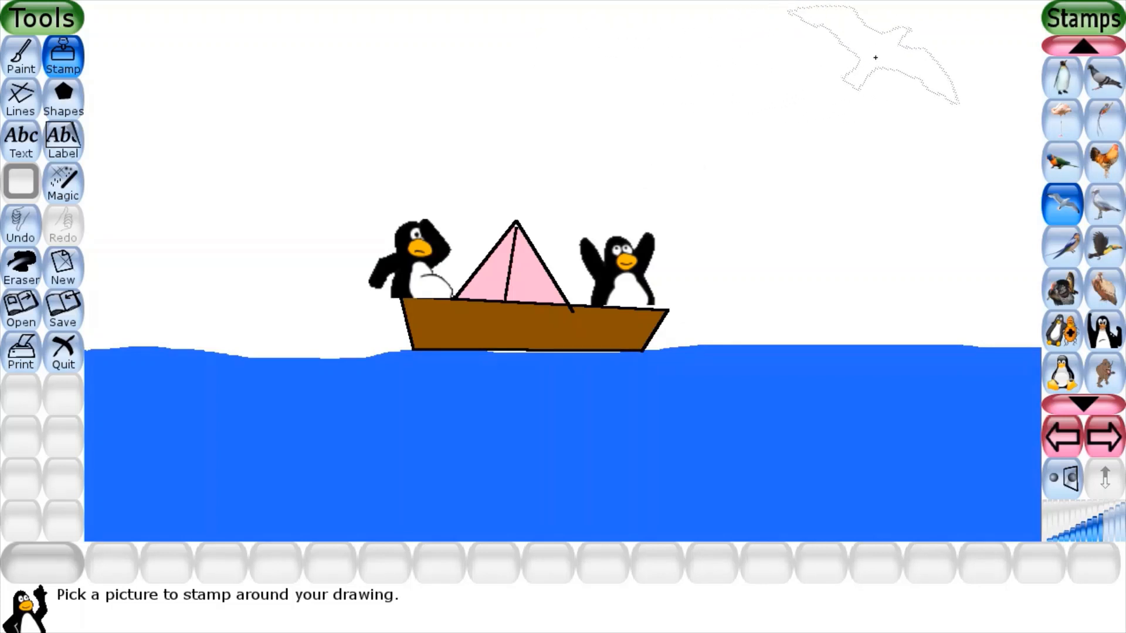
click(875, 58)
click(814, 139)
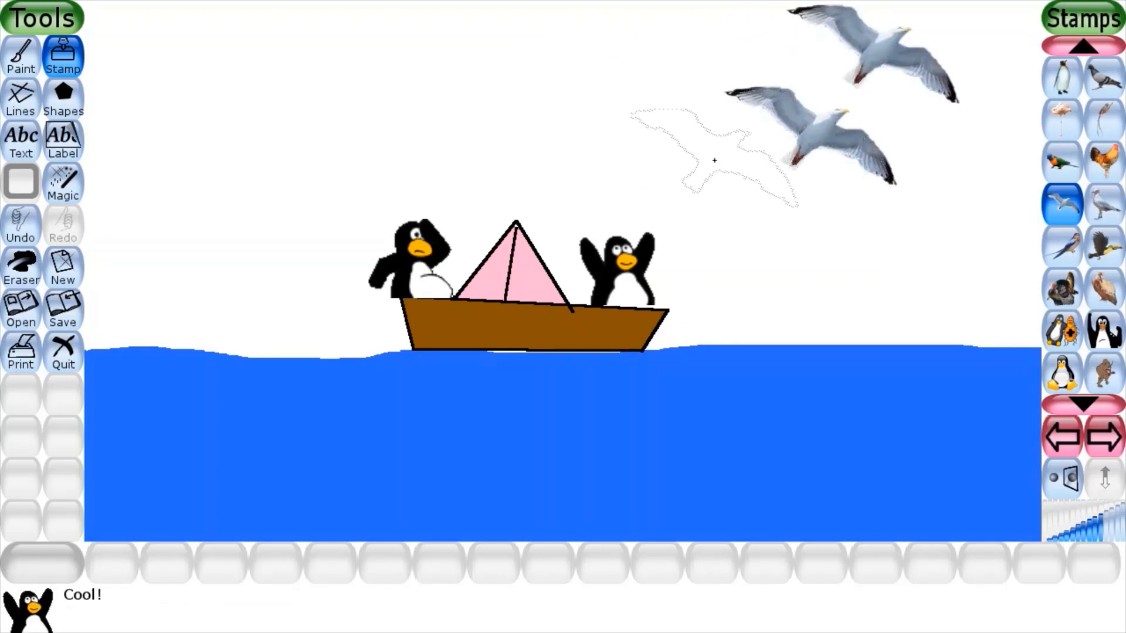
click(613, 100)
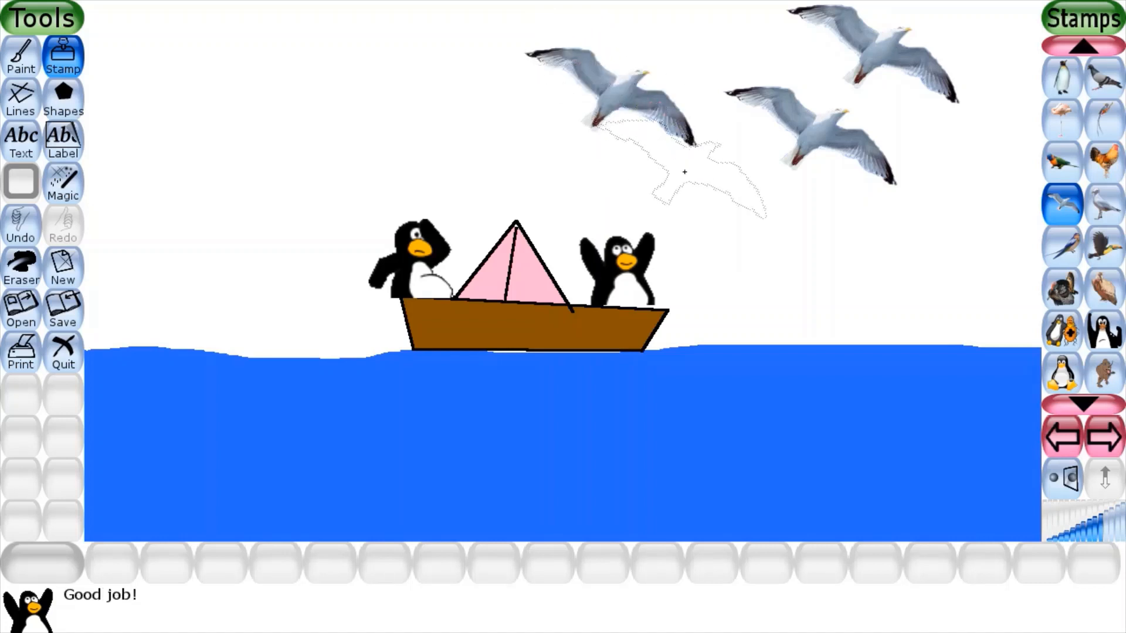
click(772, 240)
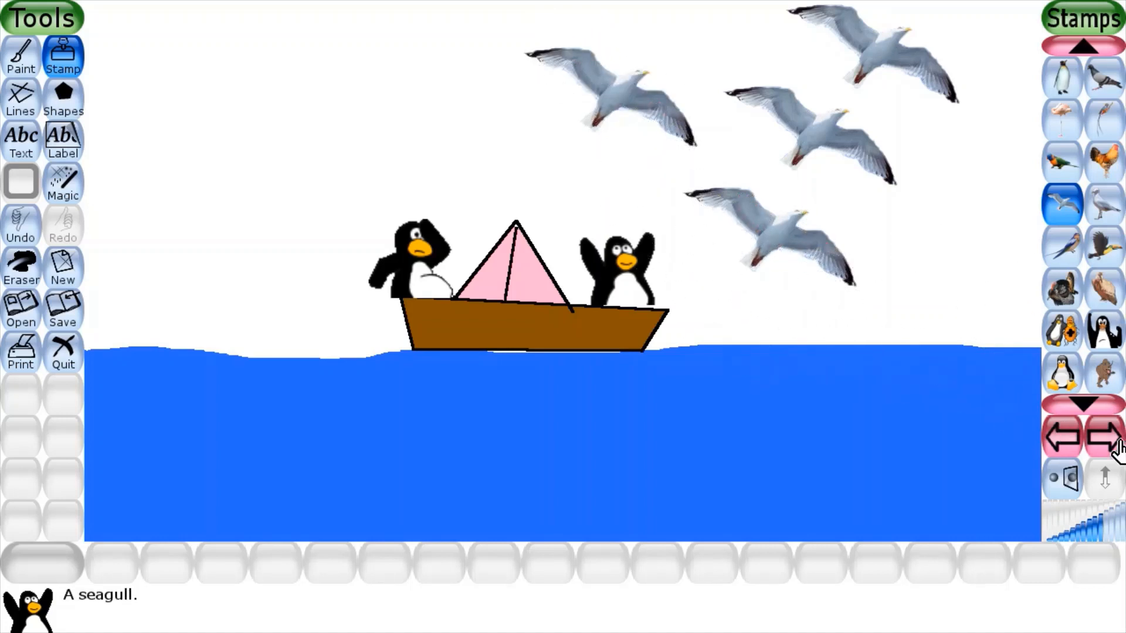
Stamp the Sun from the space stamps in the upper-left corner of the sky.
click(1106, 439)
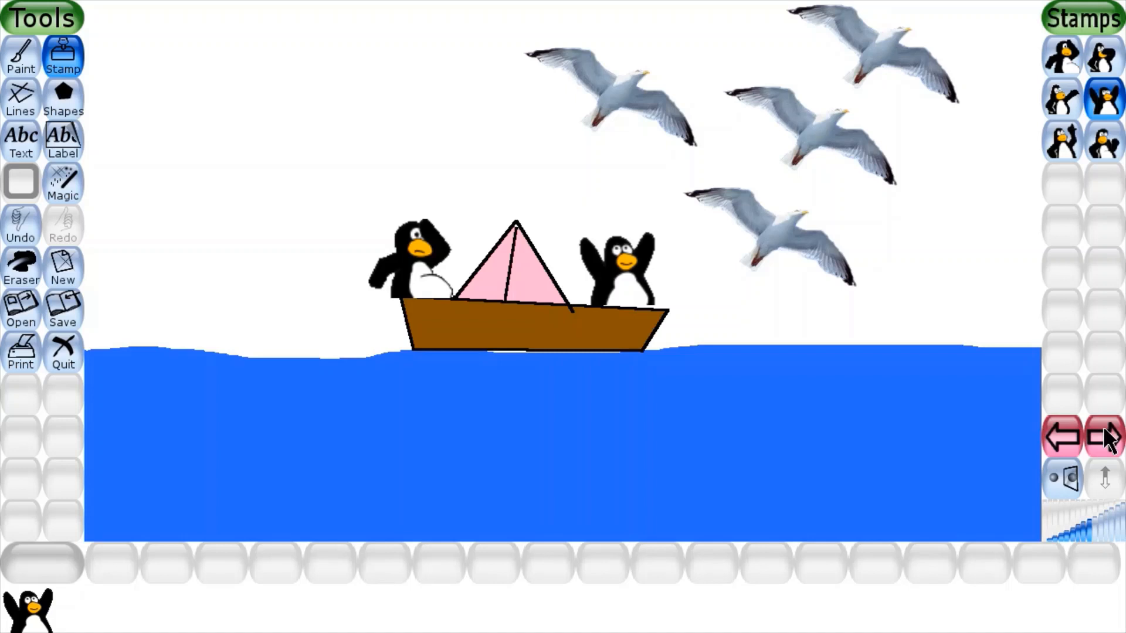
click(1106, 438)
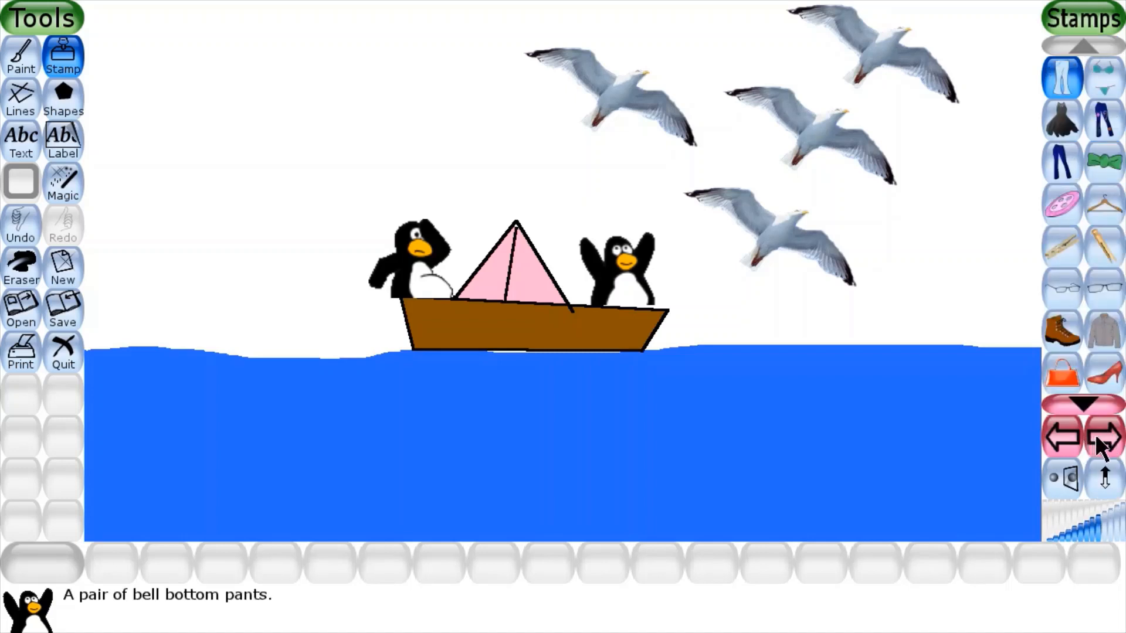
click(1097, 437)
click(1105, 439)
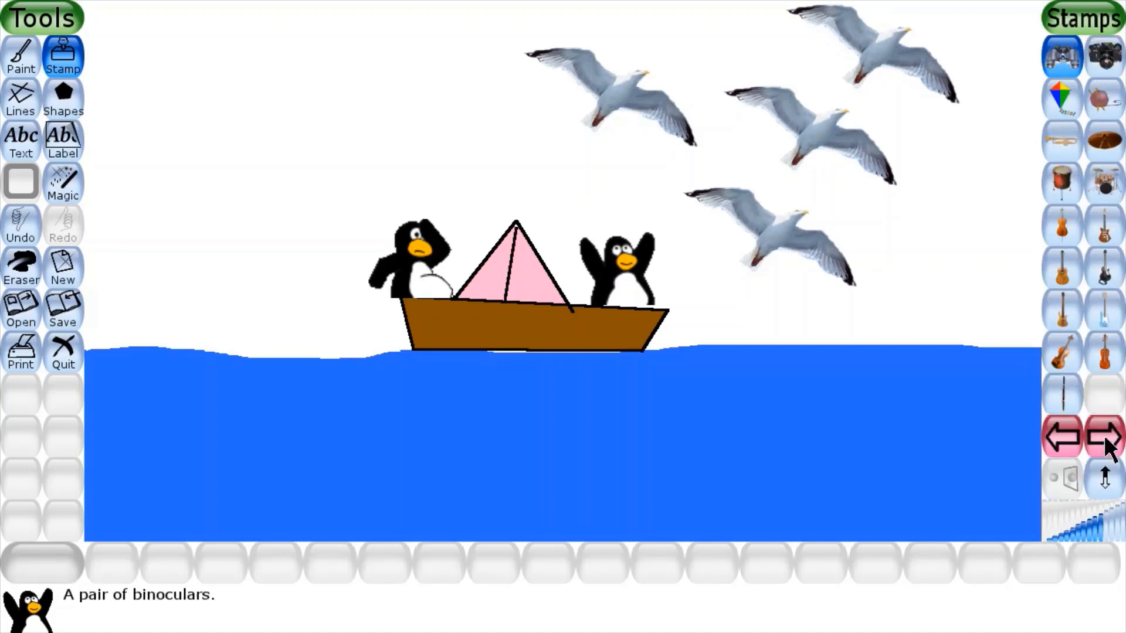
click(1101, 443)
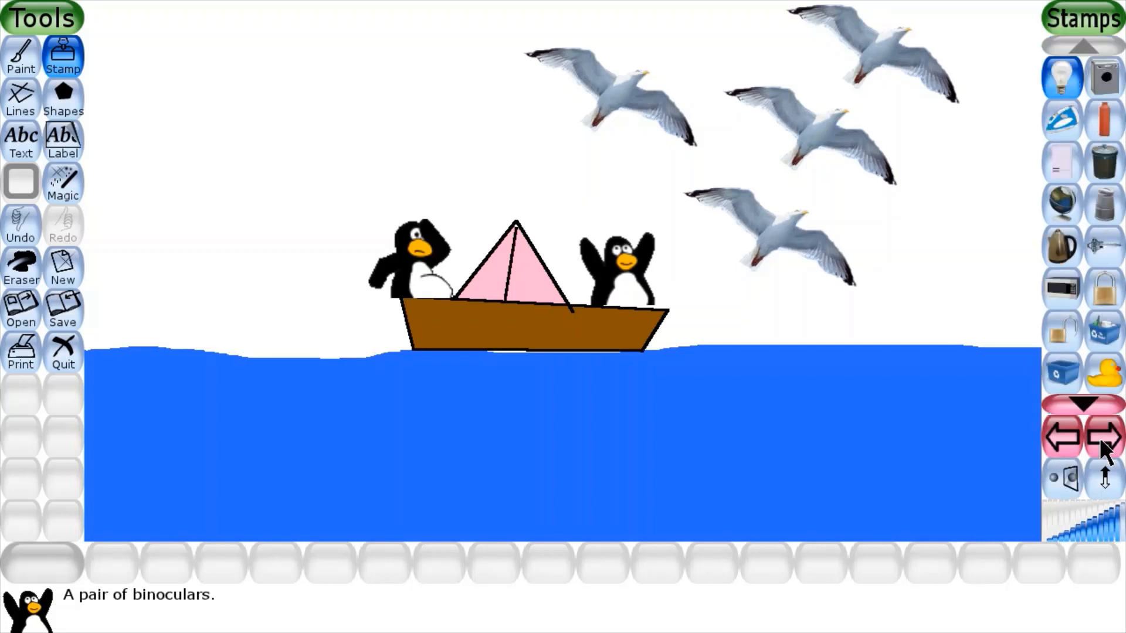
click(1101, 443)
click(1099, 438)
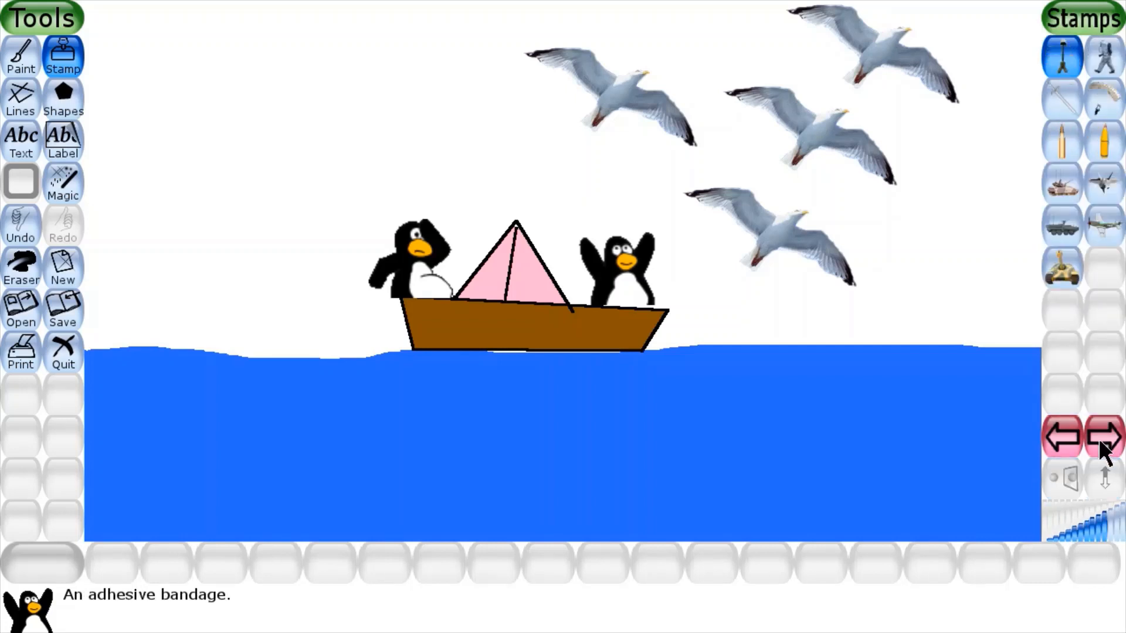
click(1098, 438)
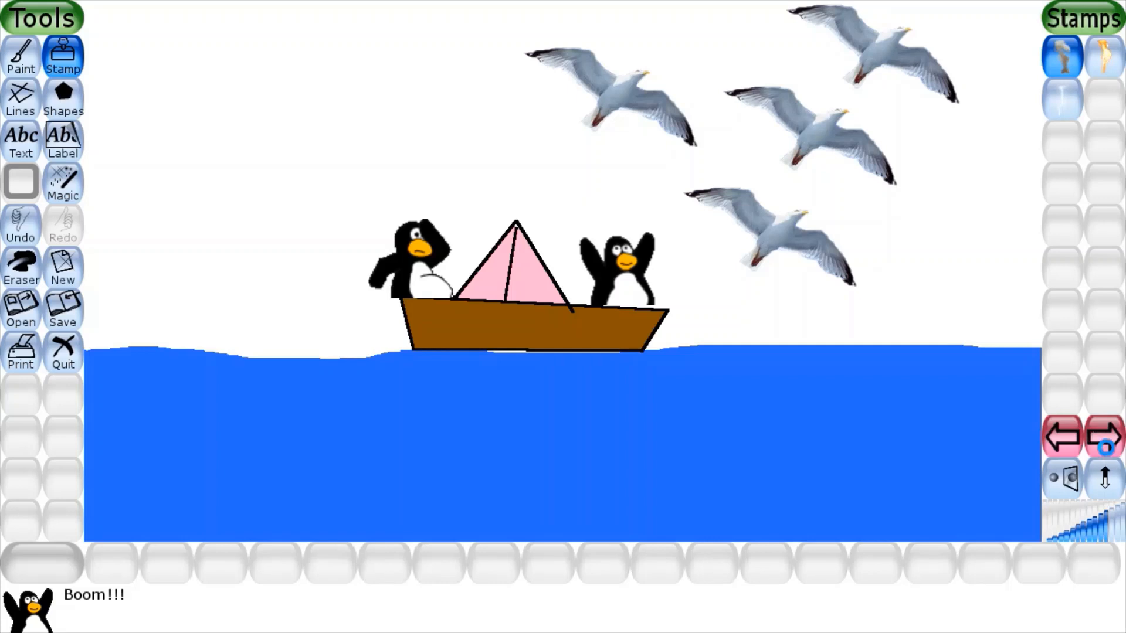
click(1105, 444)
click(1105, 444)
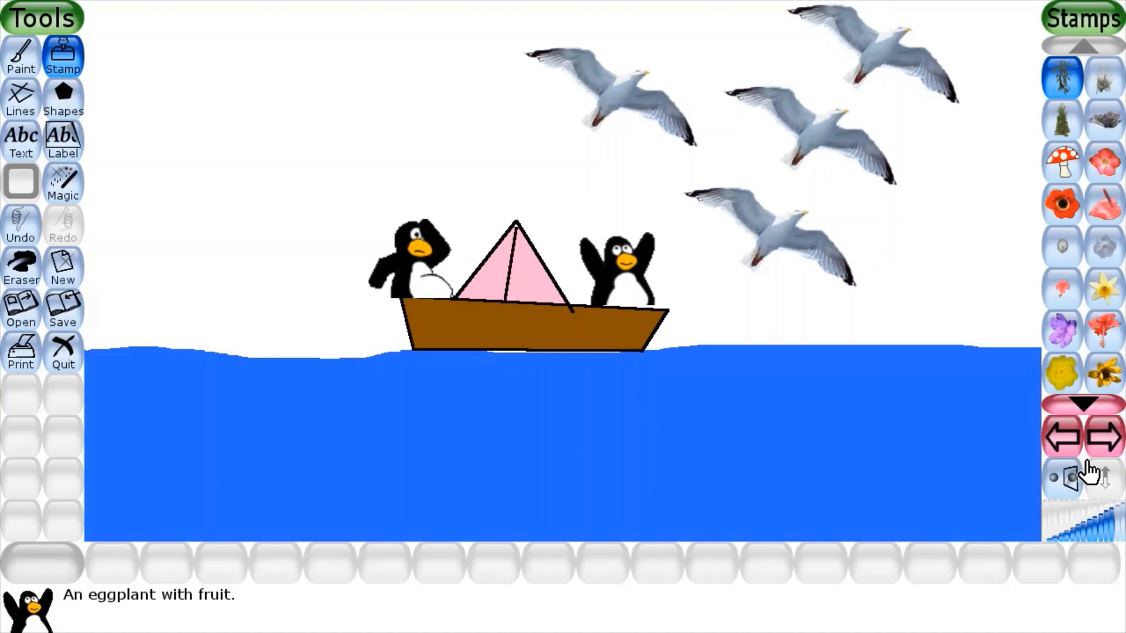
click(1113, 448)
click(1114, 449)
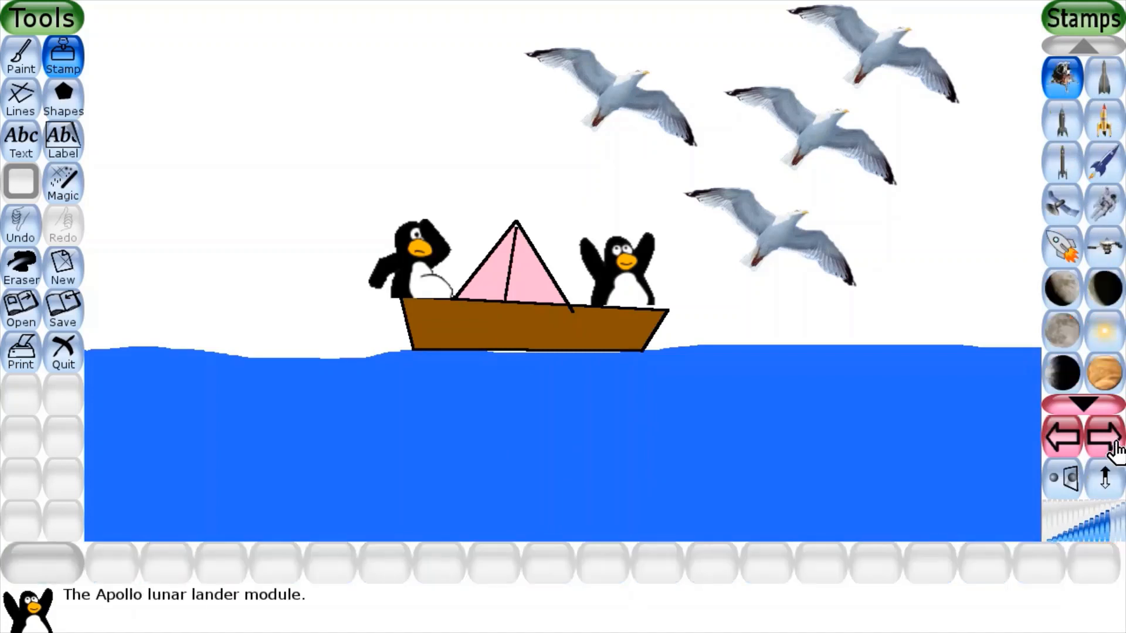
click(1114, 449)
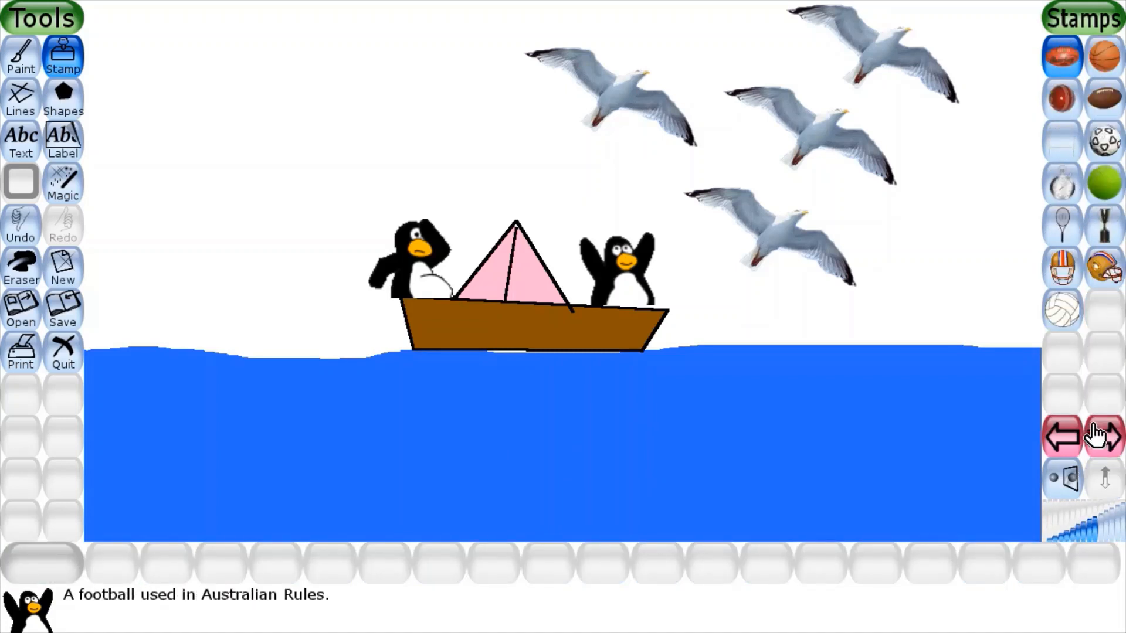
click(1078, 446)
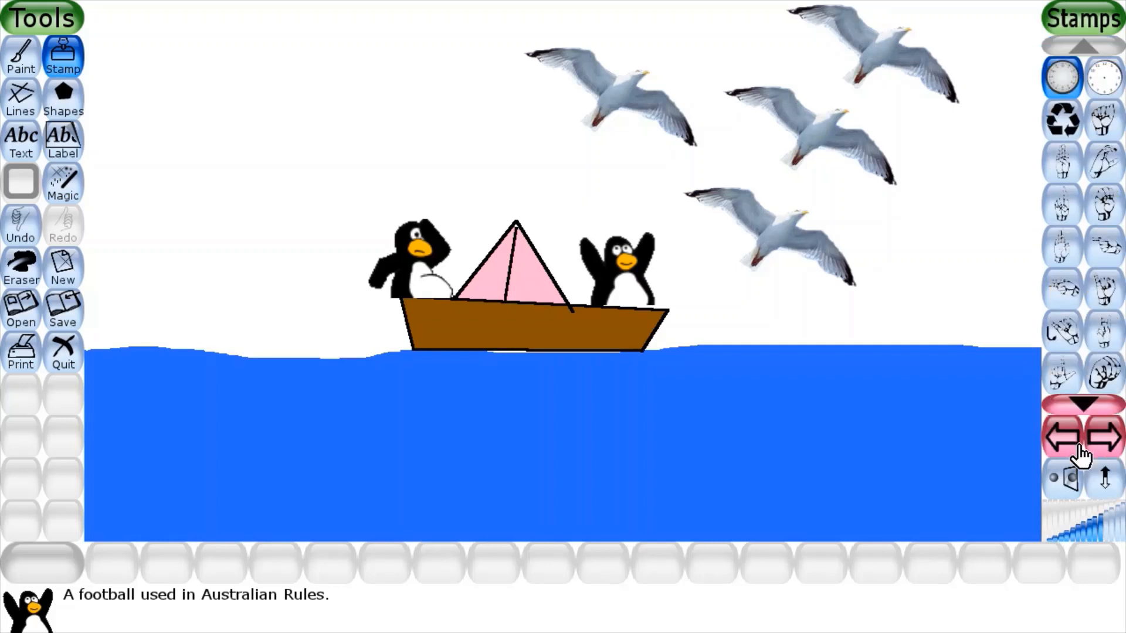
click(1063, 437)
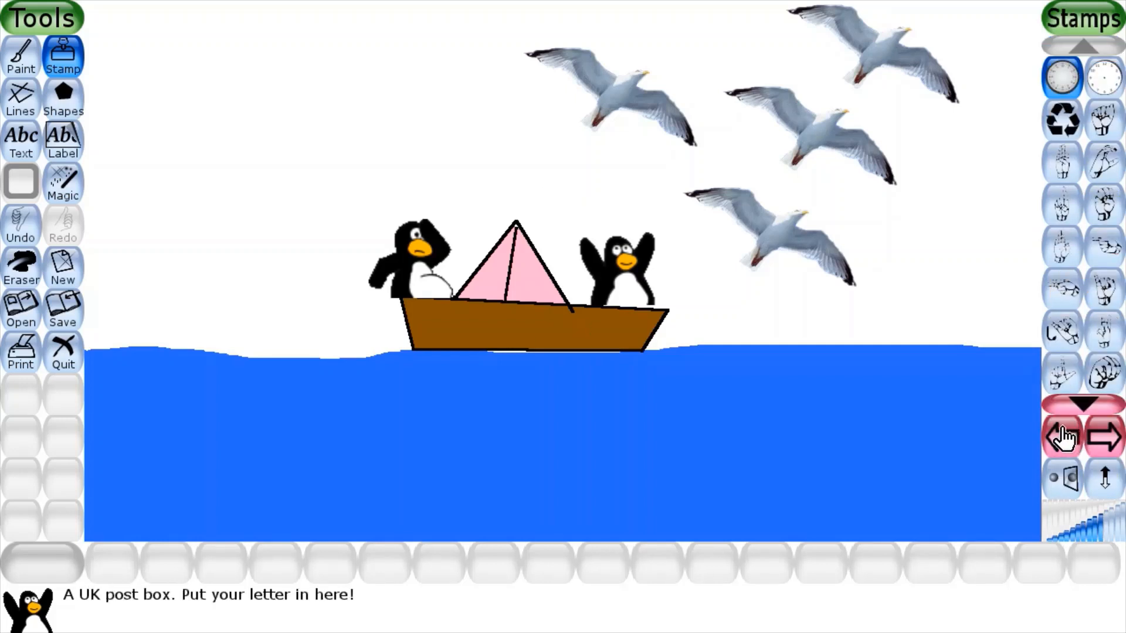
click(1061, 431)
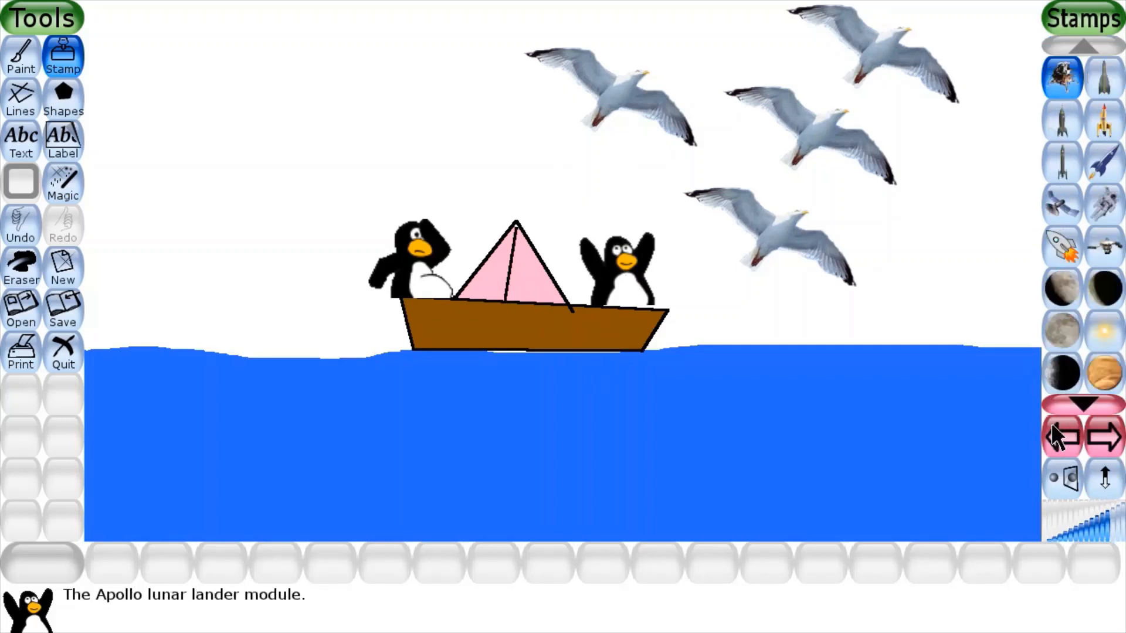
click(1114, 331)
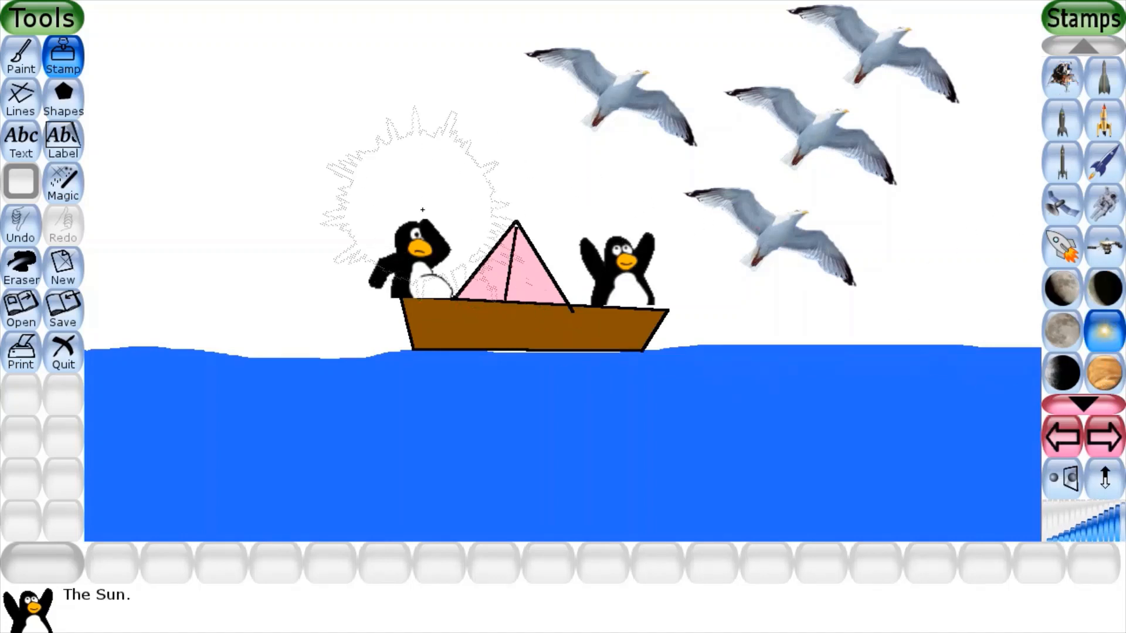
click(111, 51)
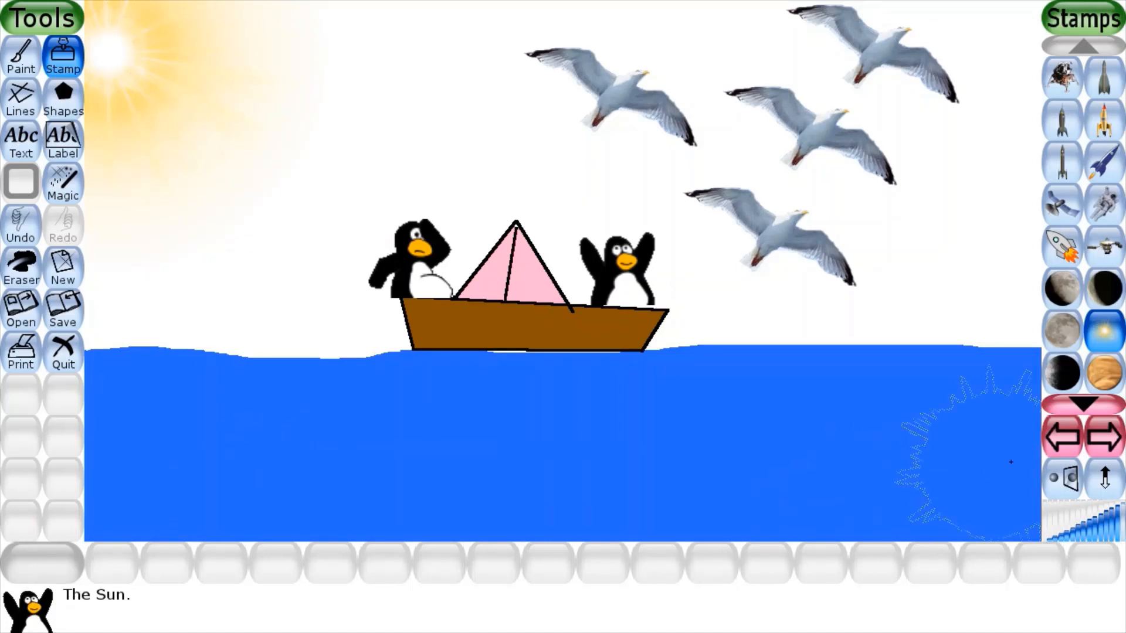
Go back through the stamp collections from space to the animal stamps.
click(1084, 446)
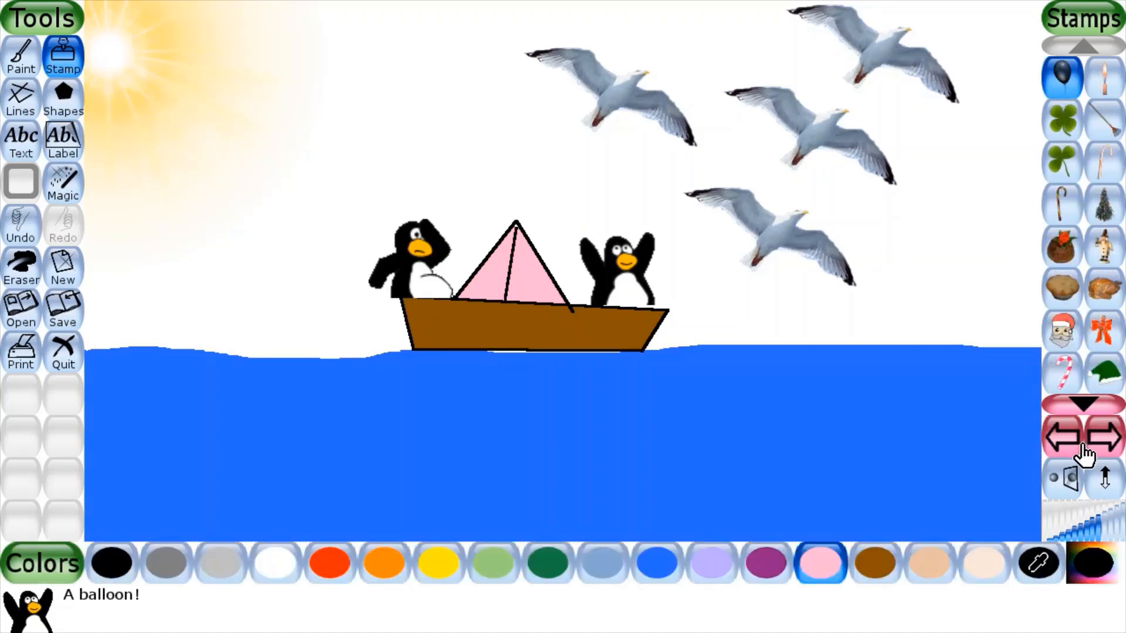
click(1083, 447)
click(1083, 447)
click(1083, 447)
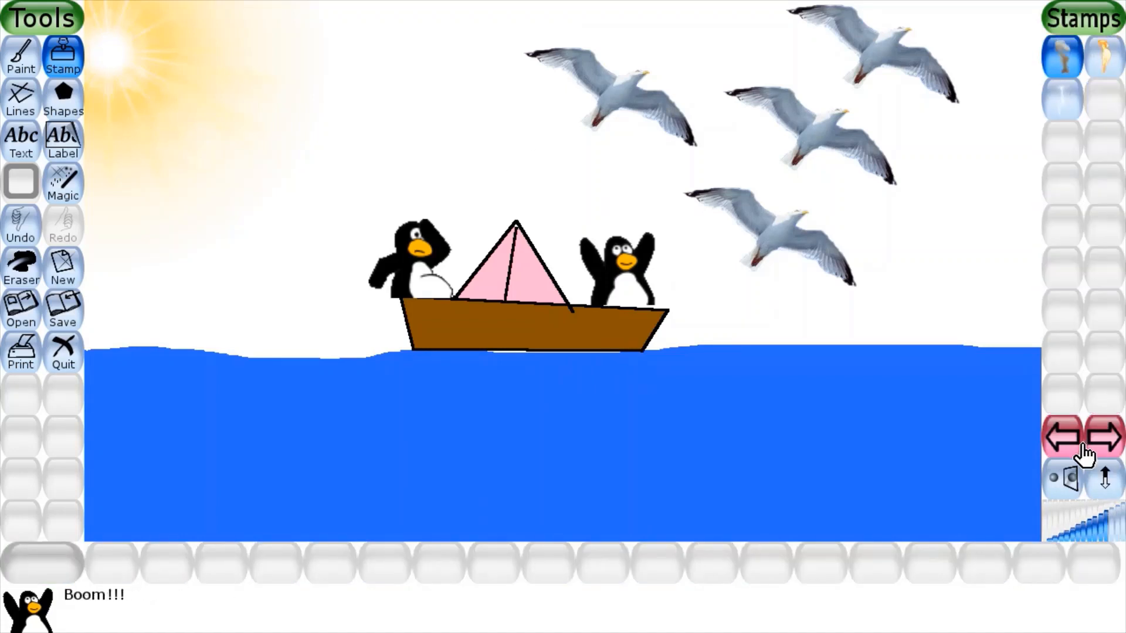
click(1083, 447)
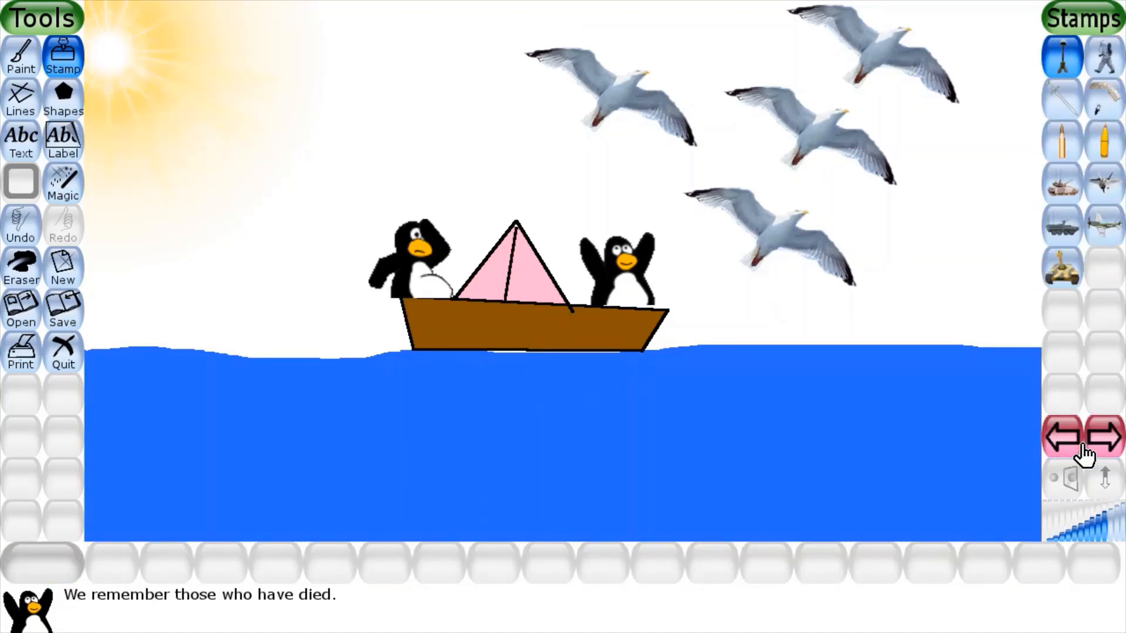
click(1083, 447)
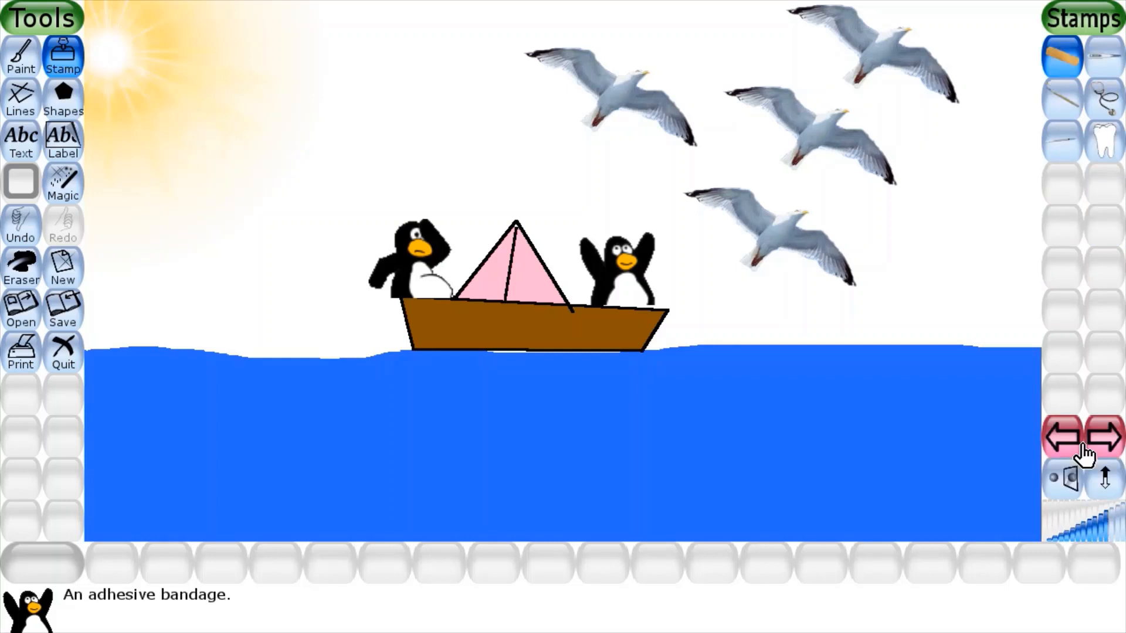
click(1073, 442)
click(1070, 441)
click(1071, 441)
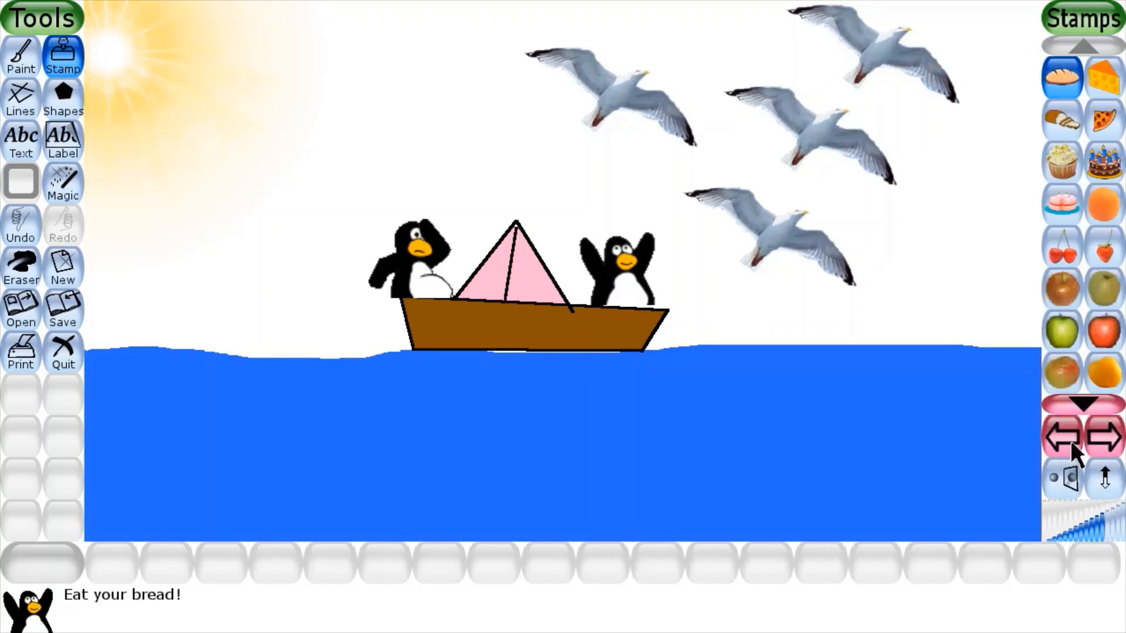
click(1070, 440)
click(1070, 439)
click(1070, 440)
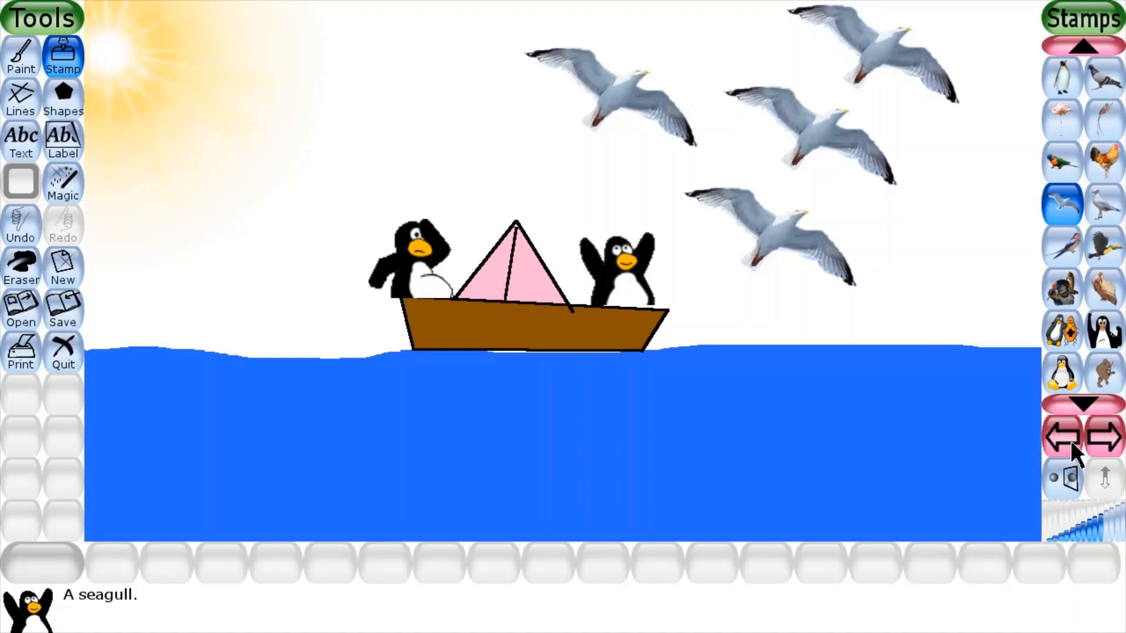
Stamp a reduced-size George the blue groper in the water at the picture's lower left.
click(1100, 407)
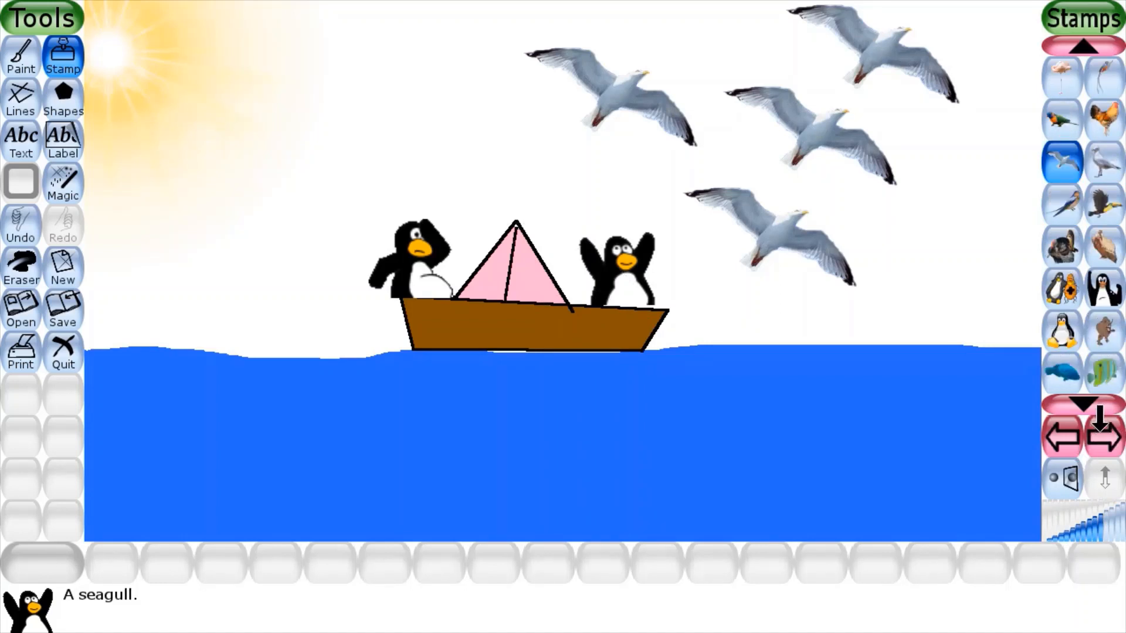
click(1100, 407)
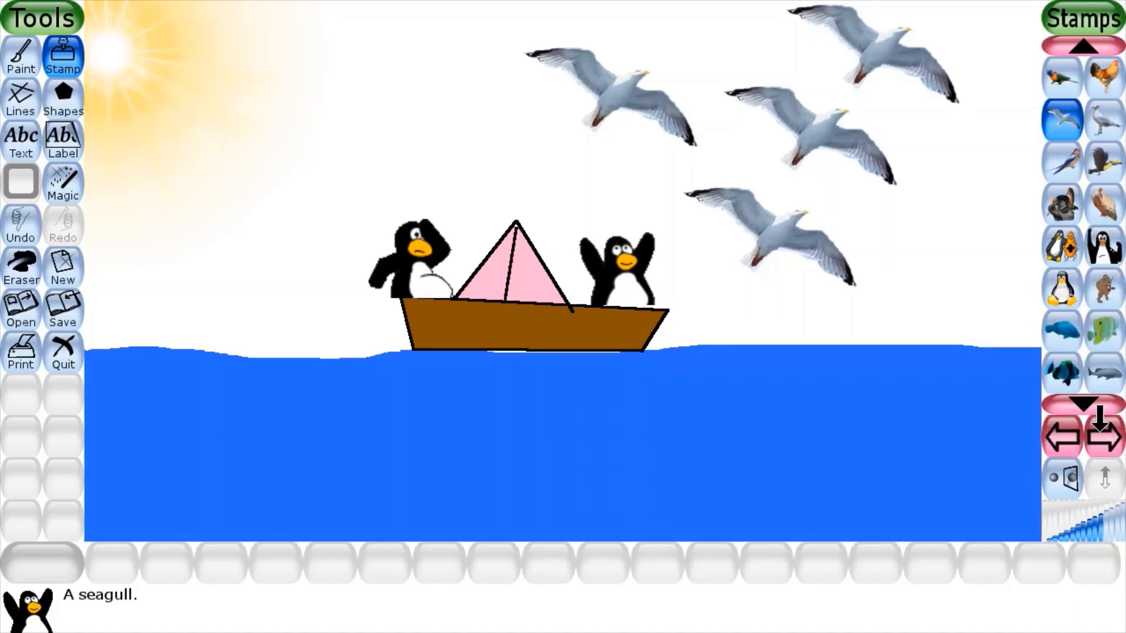
click(1082, 339)
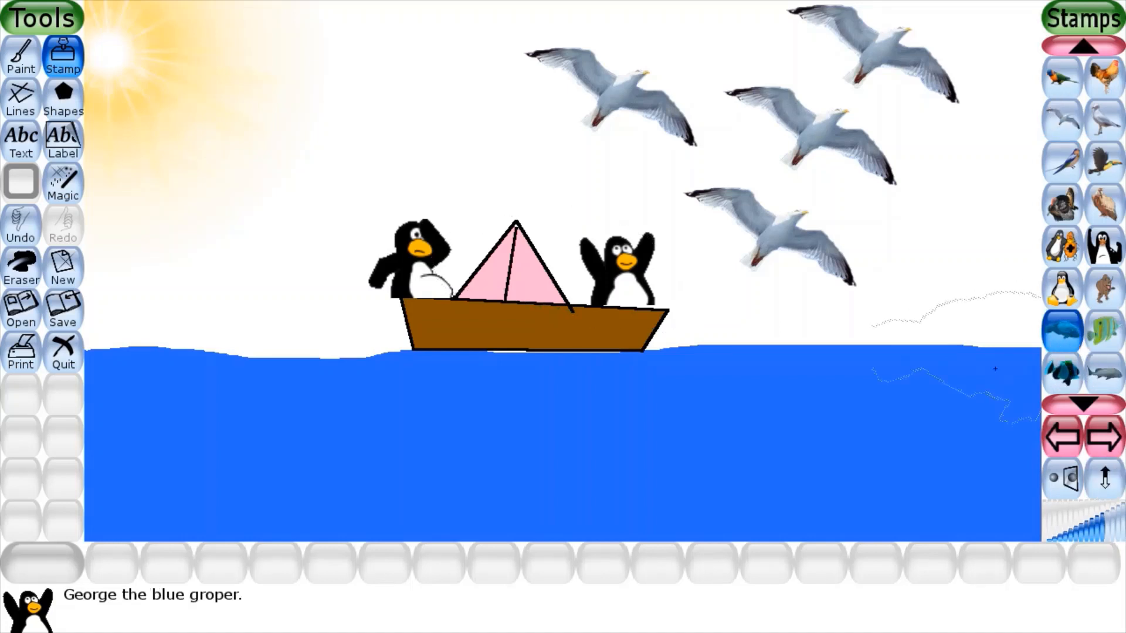
click(1104, 533)
click(172, 478)
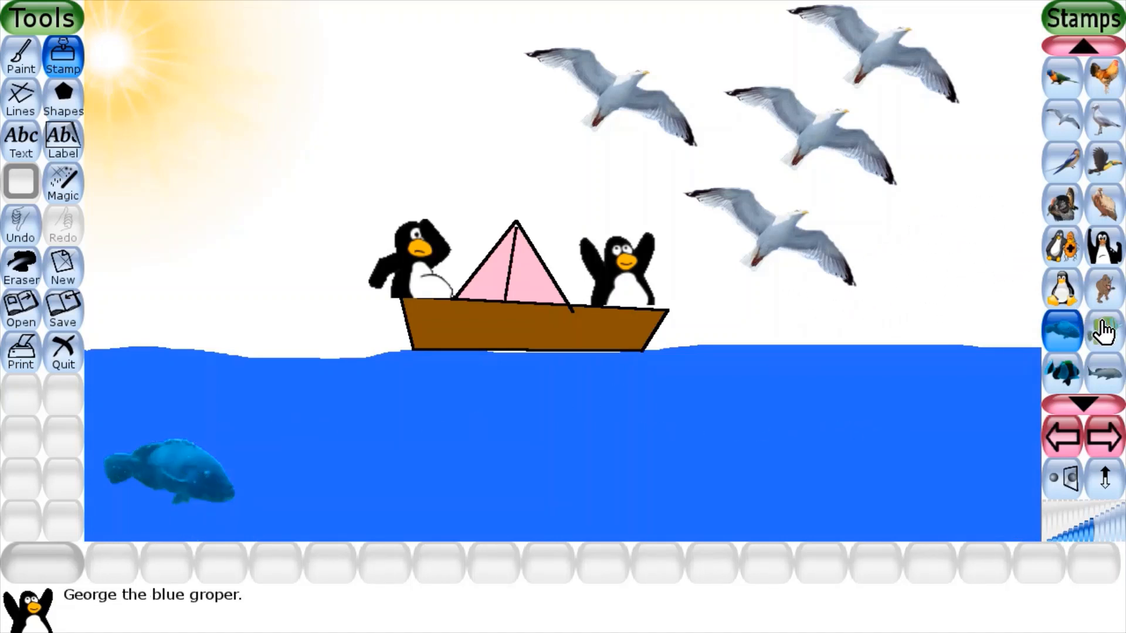
Stamp a reduced-size butterflyfish in the water just right of the blue groper.
click(1114, 347)
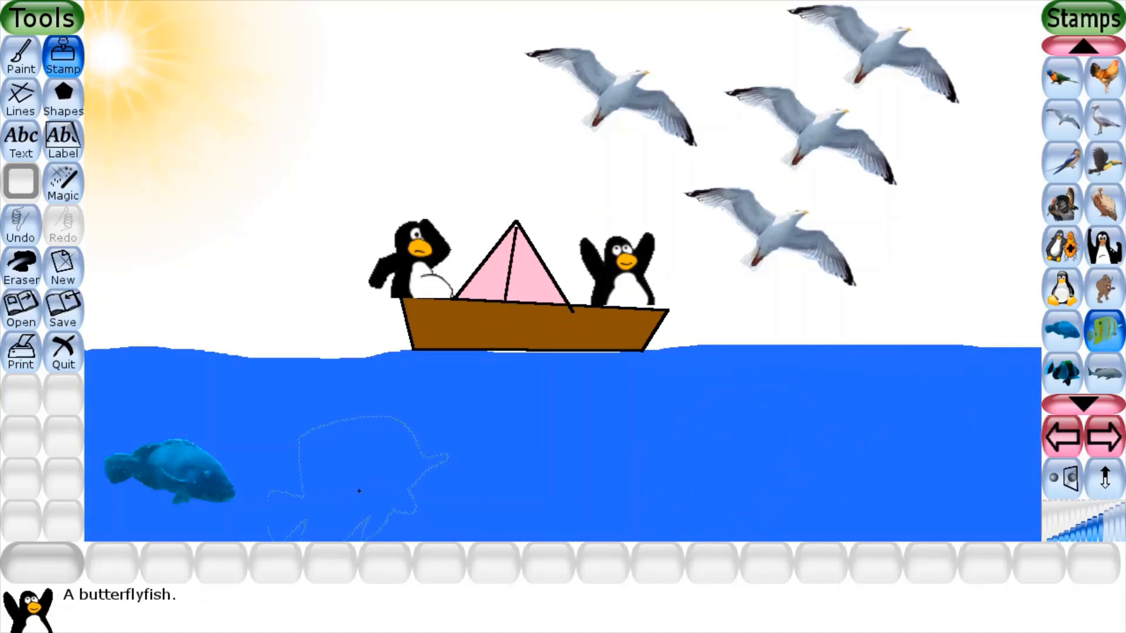
click(1103, 523)
click(335, 480)
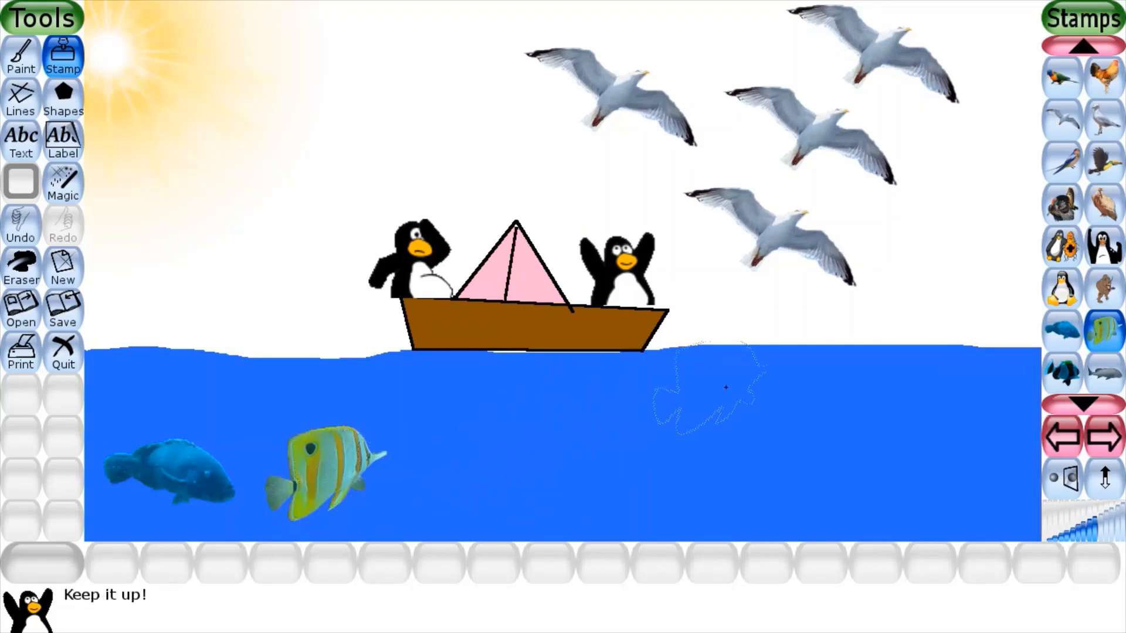
Stamp the clownfish right of the butterflyfish and a reduced-size coral trout right of the clownfish.
click(1070, 380)
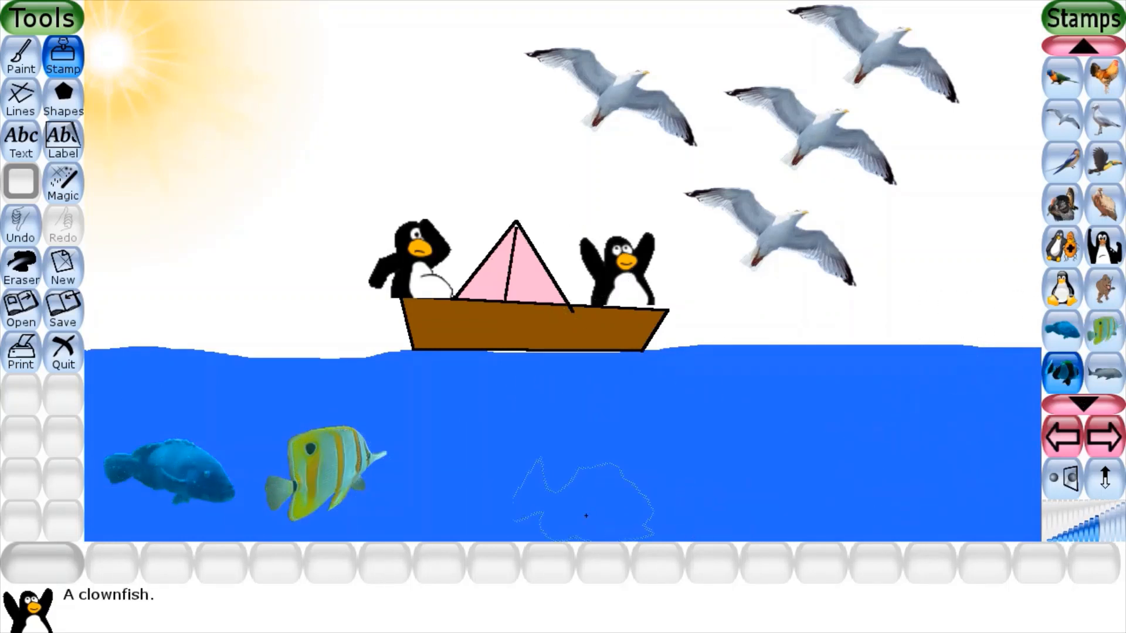
click(484, 490)
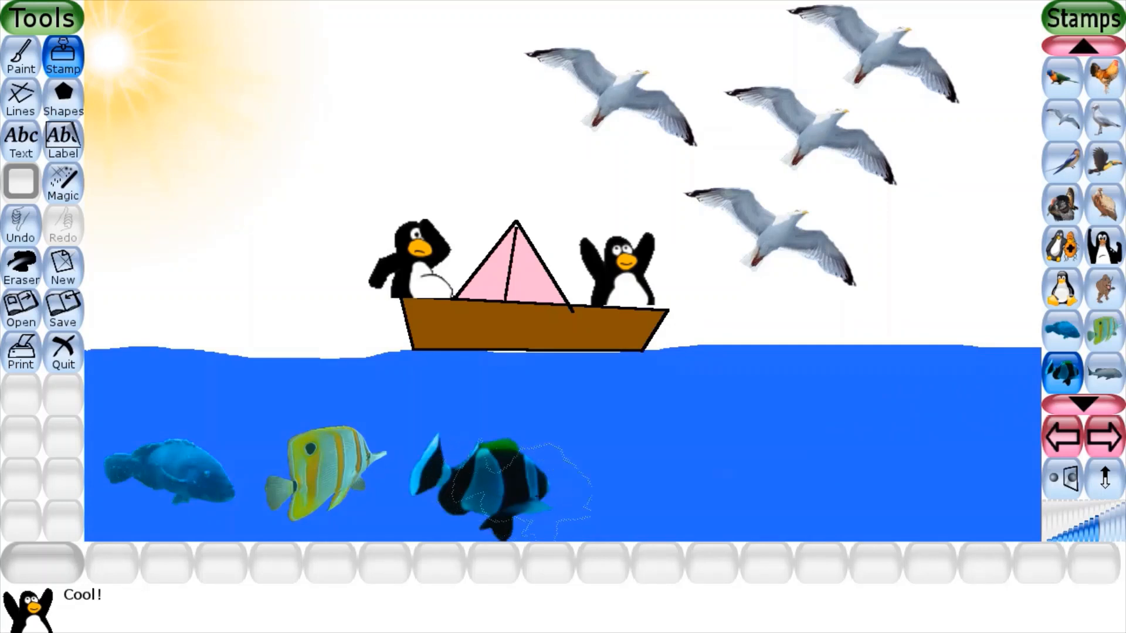
click(1111, 378)
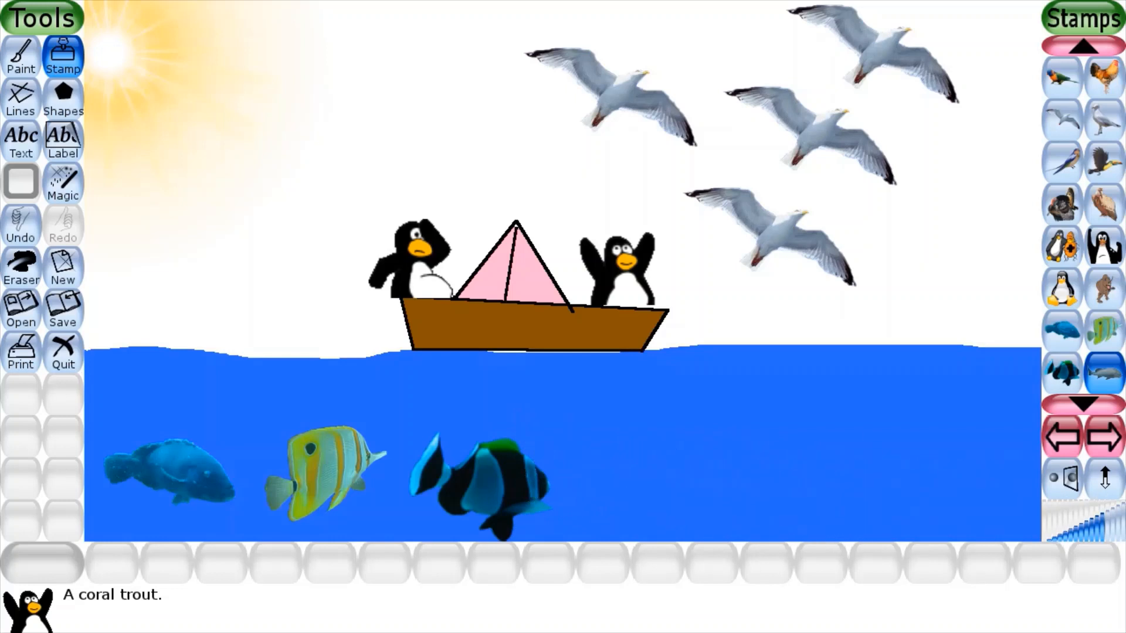
click(1096, 531)
click(638, 494)
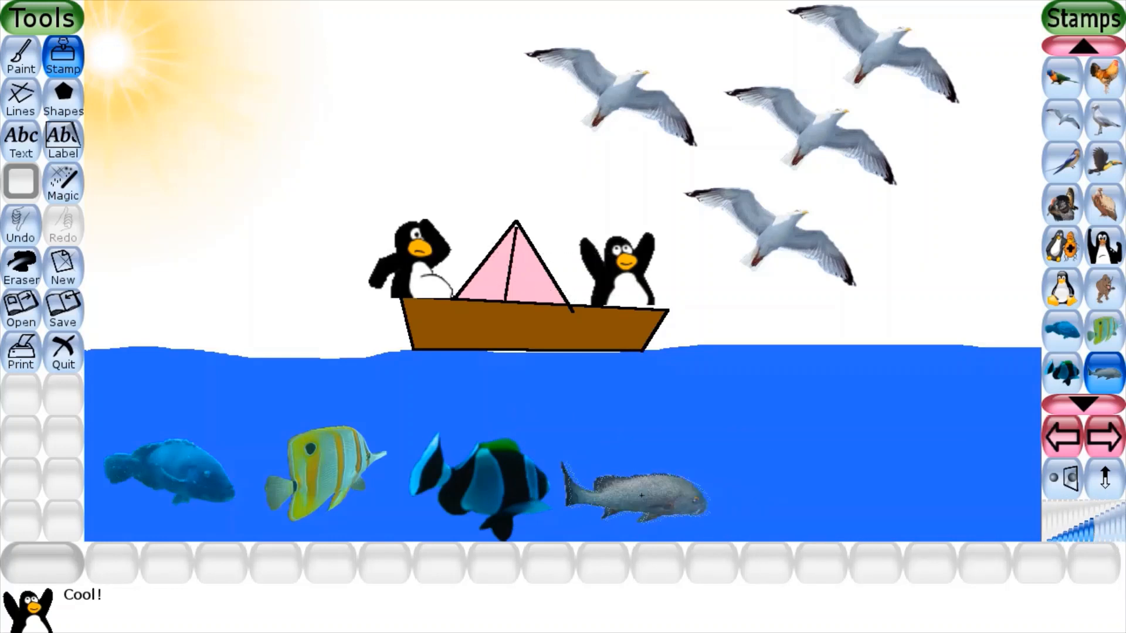
Stamp four dolphinfish in the right half of the water, two near the bottom and two higher up.
click(1092, 414)
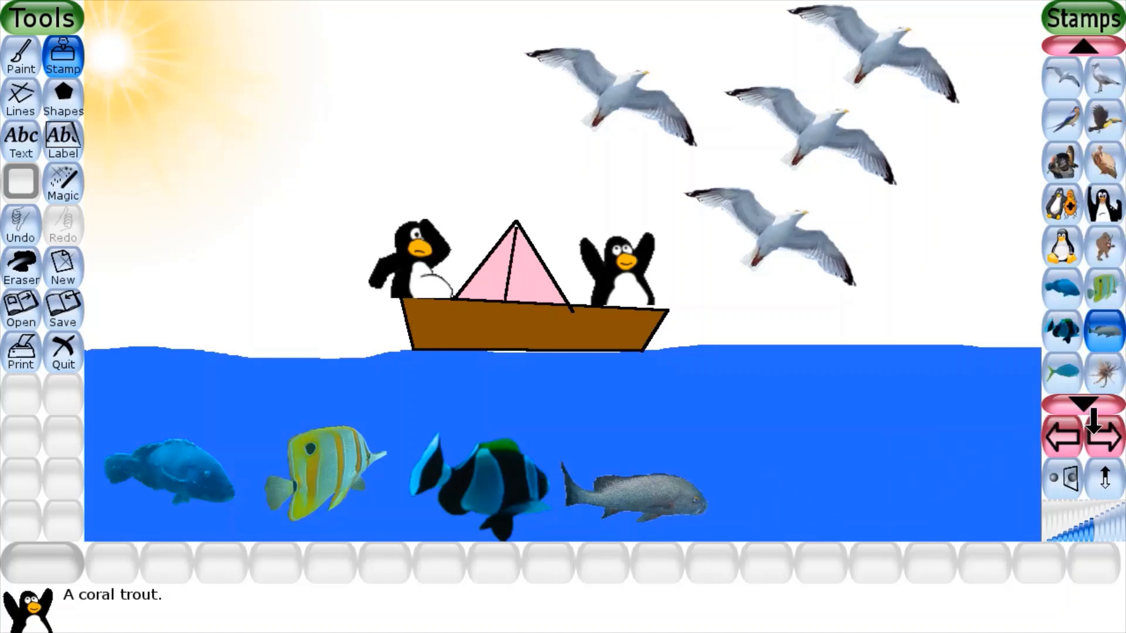
click(1064, 376)
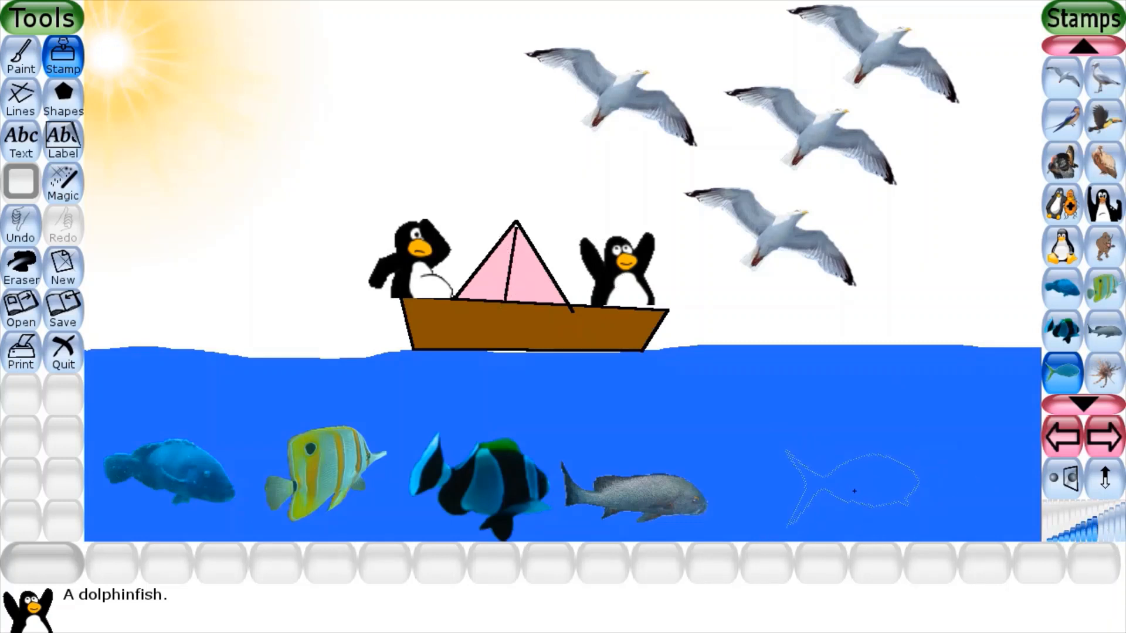
click(851, 491)
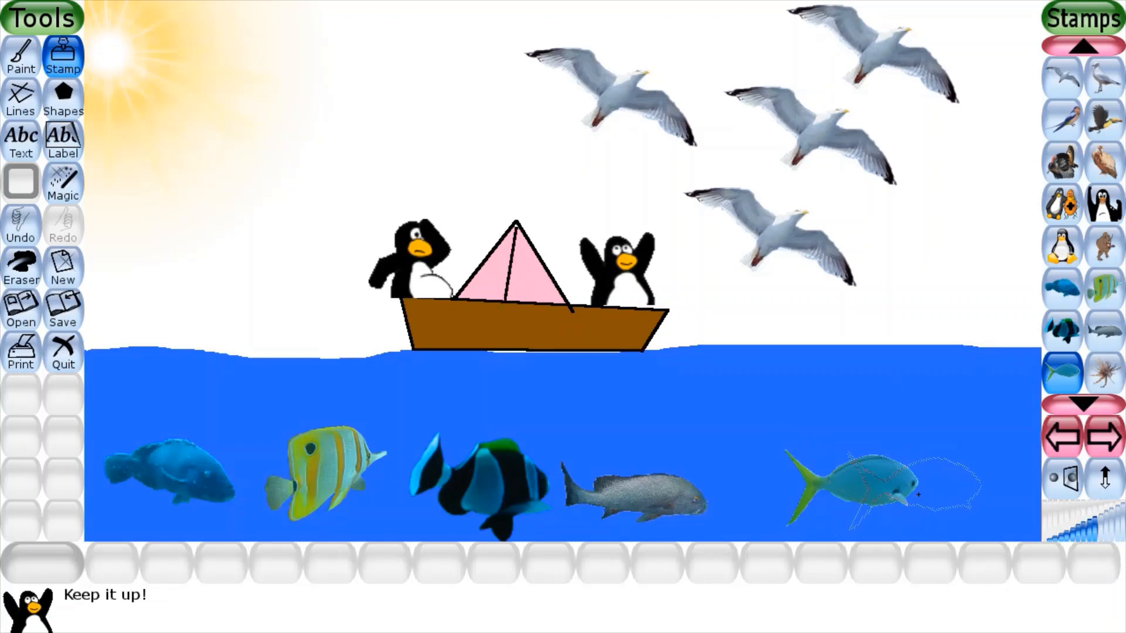
click(991, 499)
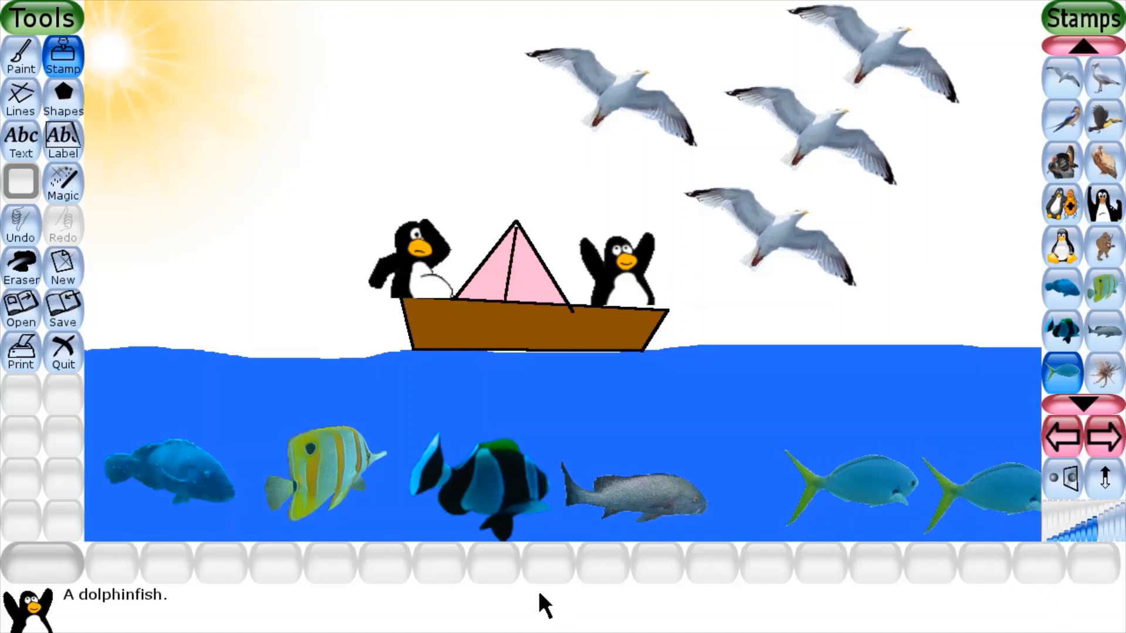
click(659, 406)
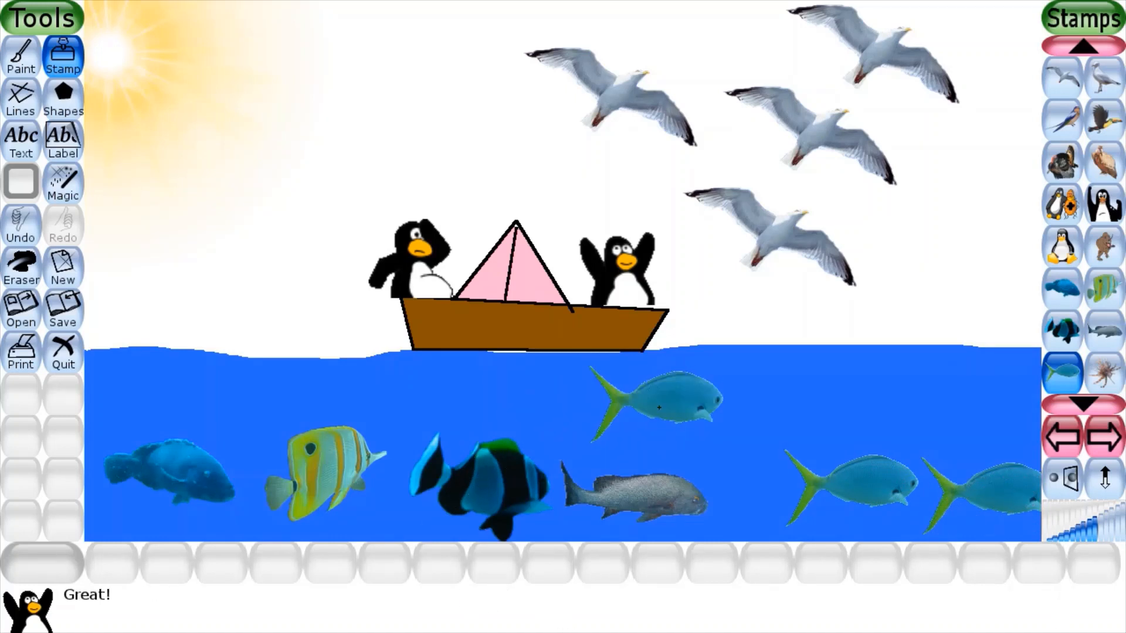
click(861, 399)
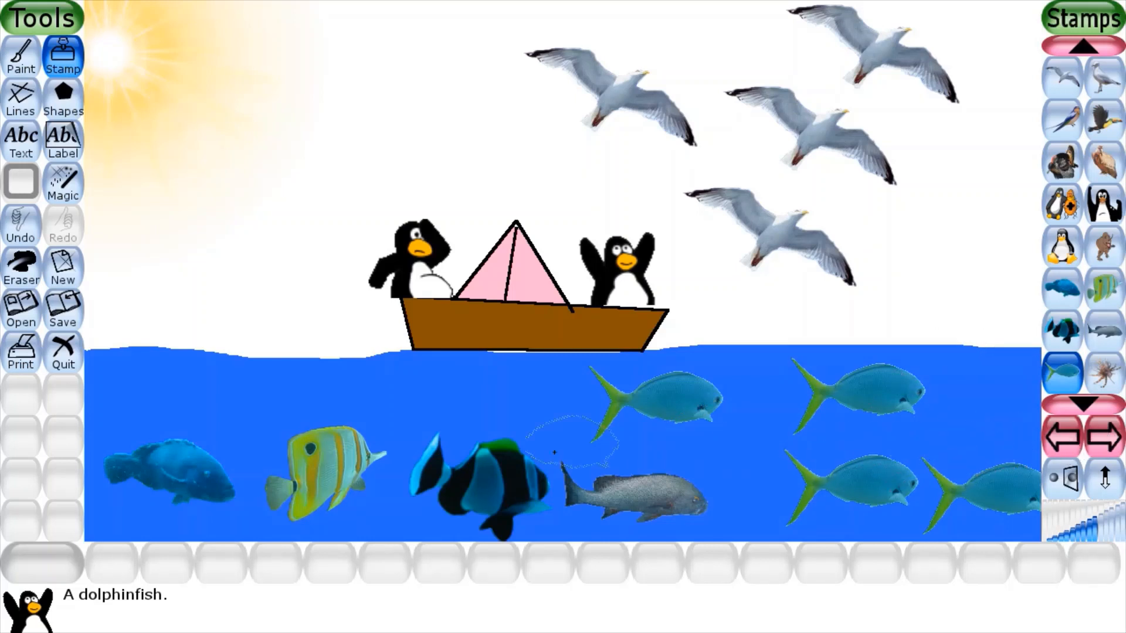
Save the picture and look at it among the saved drawings, returning to the canvas without opening one.
click(62, 338)
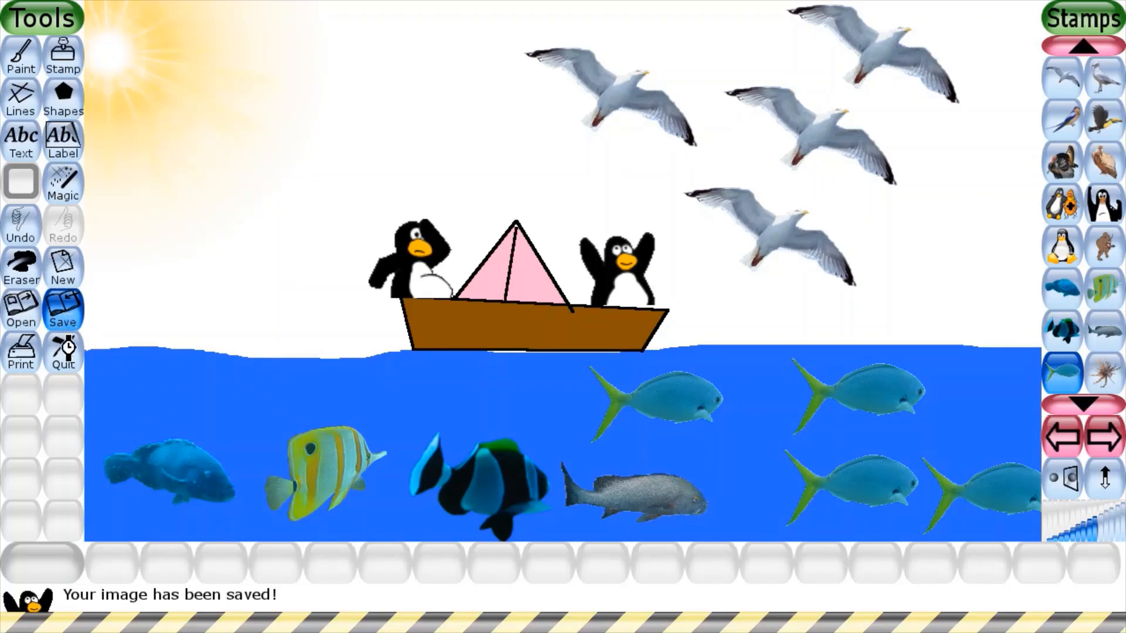
click(22, 304)
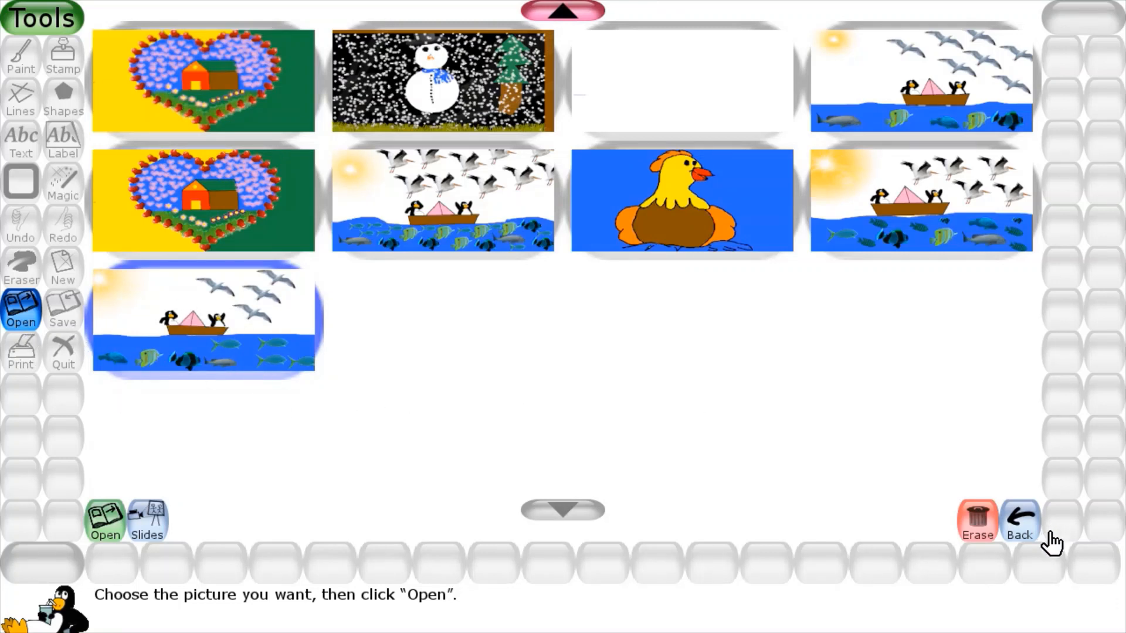
click(1023, 538)
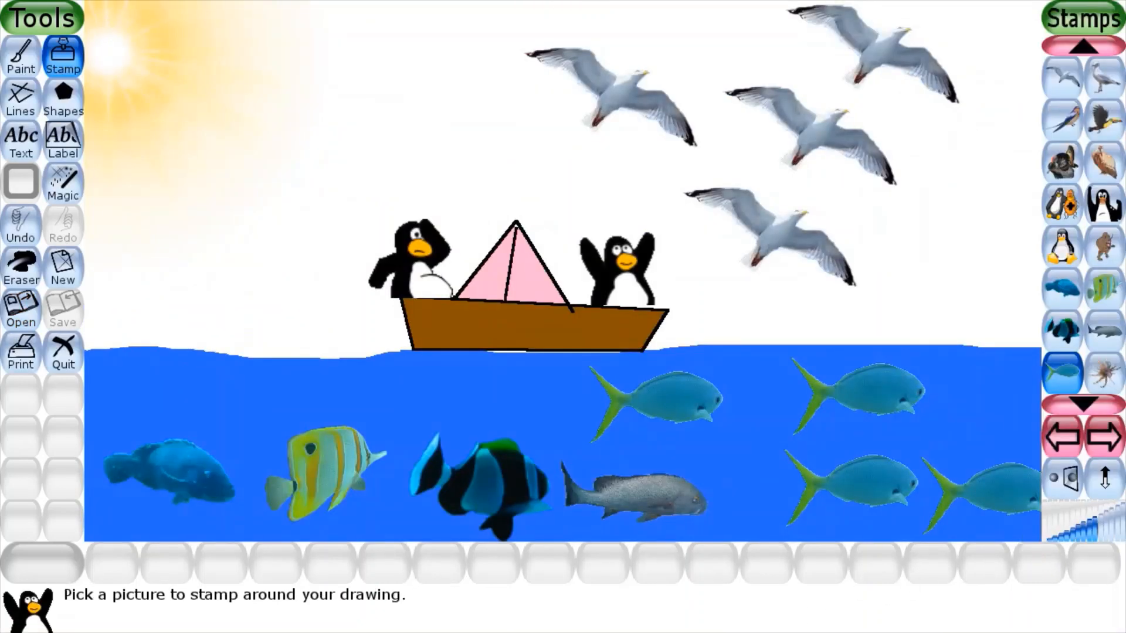